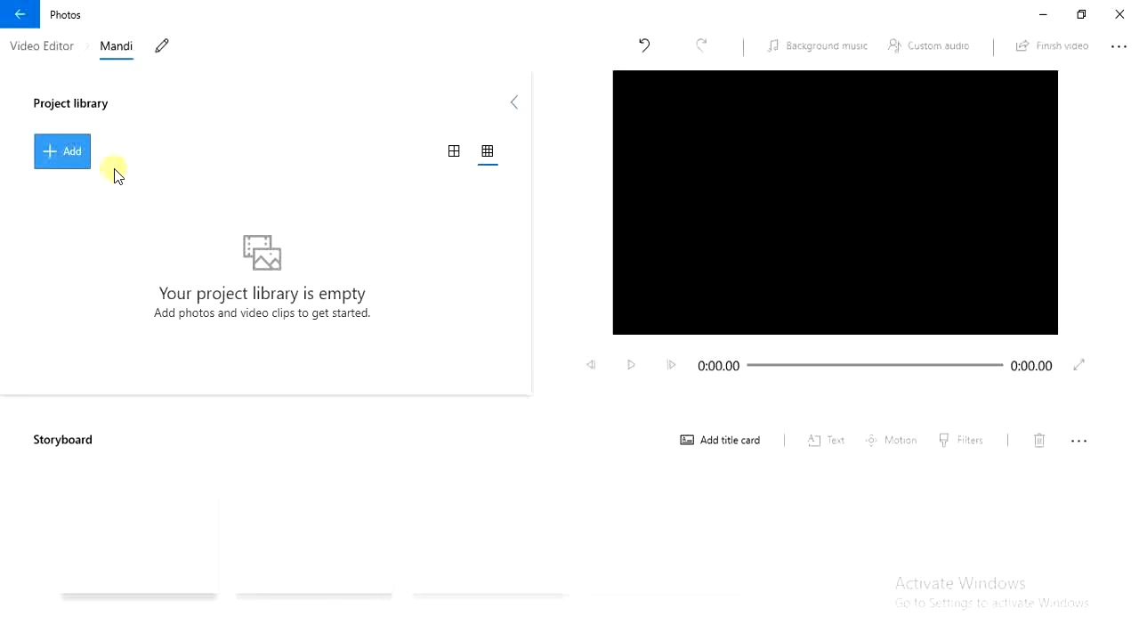
Import all seven media files from the PC's Video folder into the project library and place them in the storyboard.
left_click(76, 162)
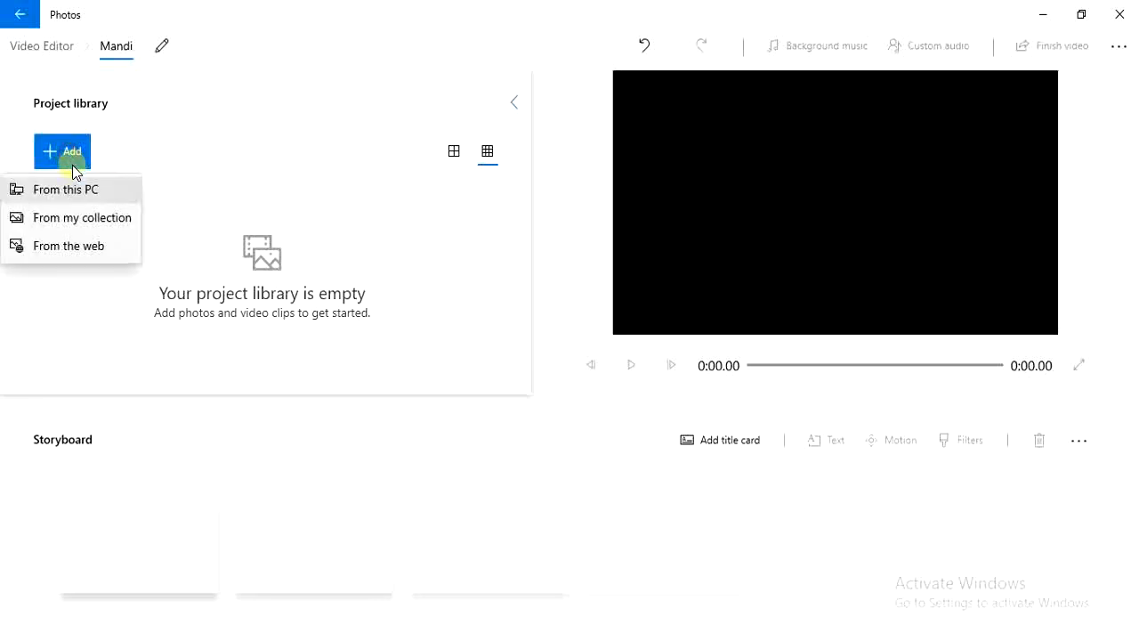
left_click(82, 189)
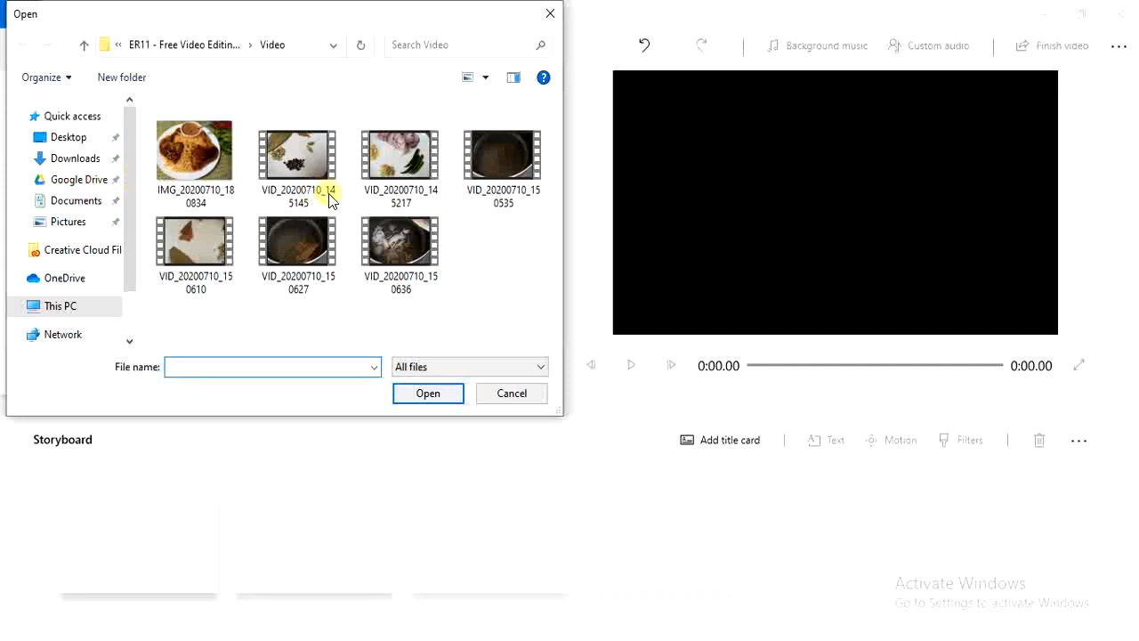
key("ctrl+a")
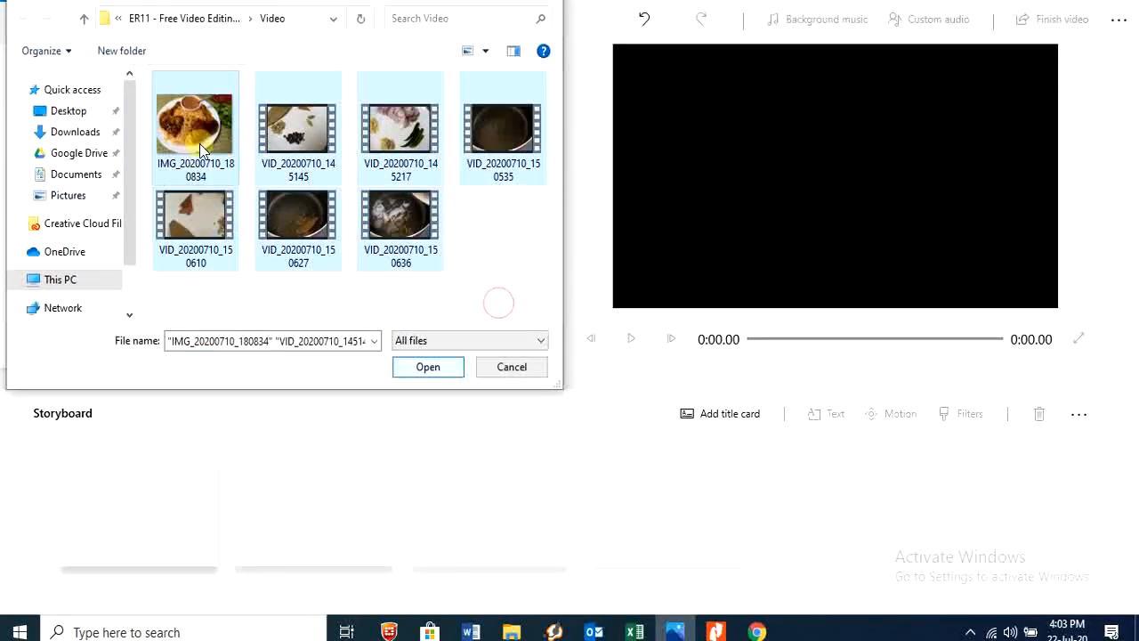
left_click(436, 372)
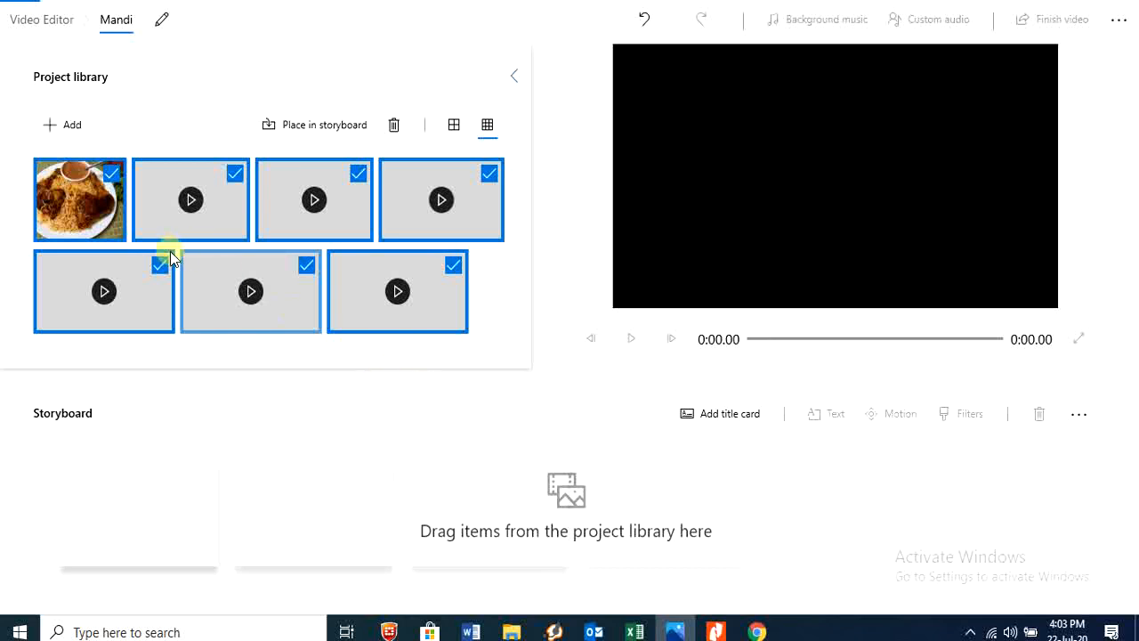
left_click_drag(207, 281, 184, 557)
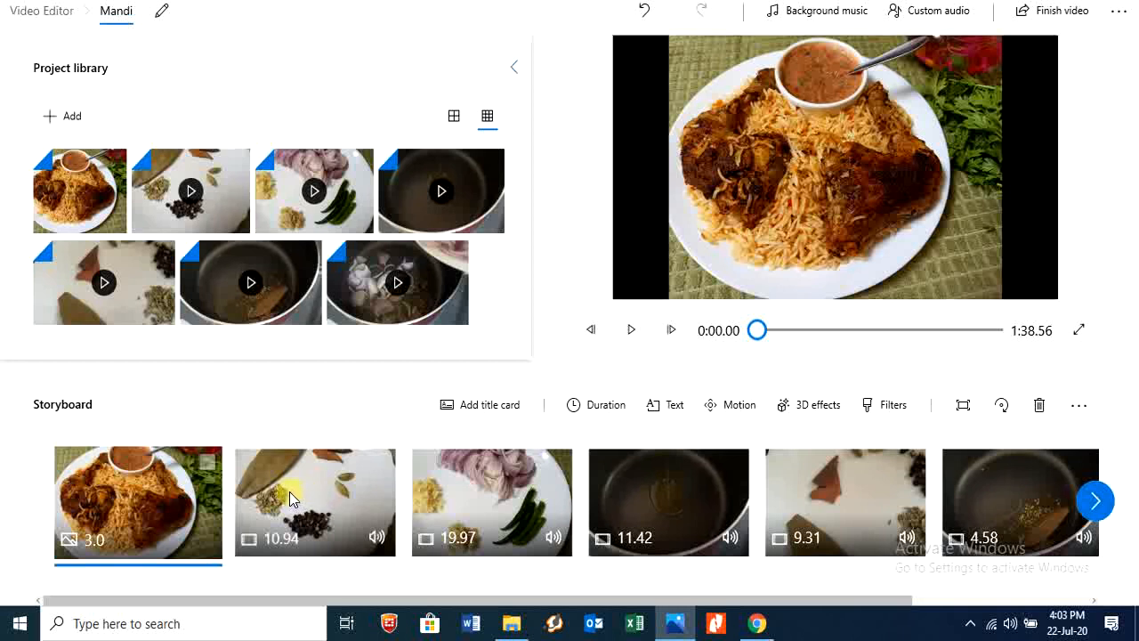
Resize the opening photo to fill the frame without black bars and apply the Pan left motion to it.
left_click(963, 405)
left_click(959, 337)
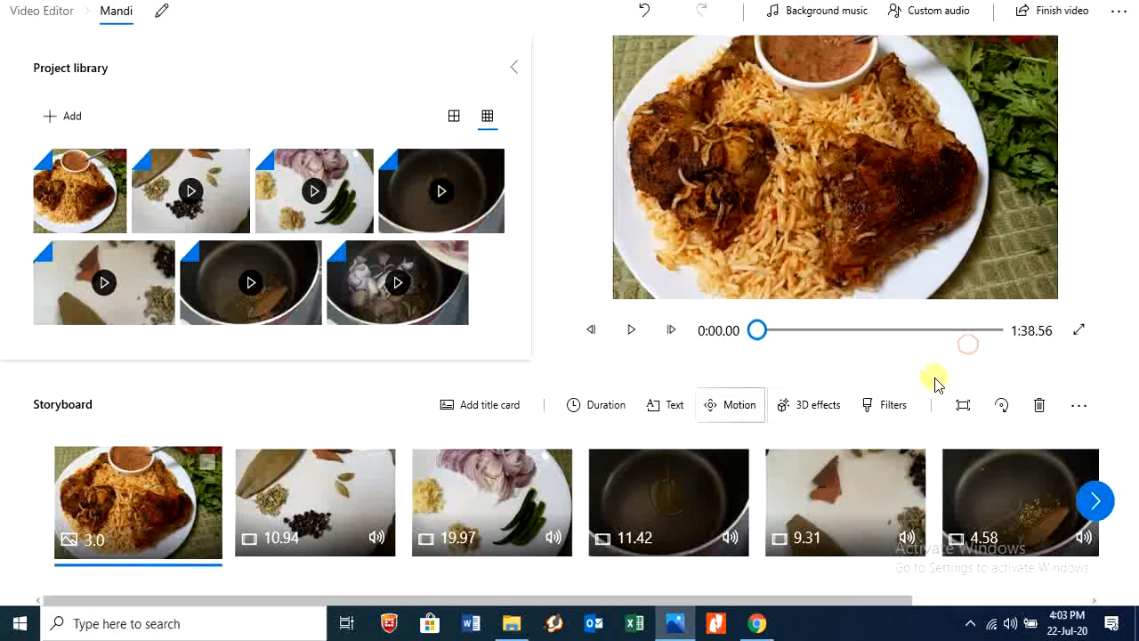
left_click(740, 405)
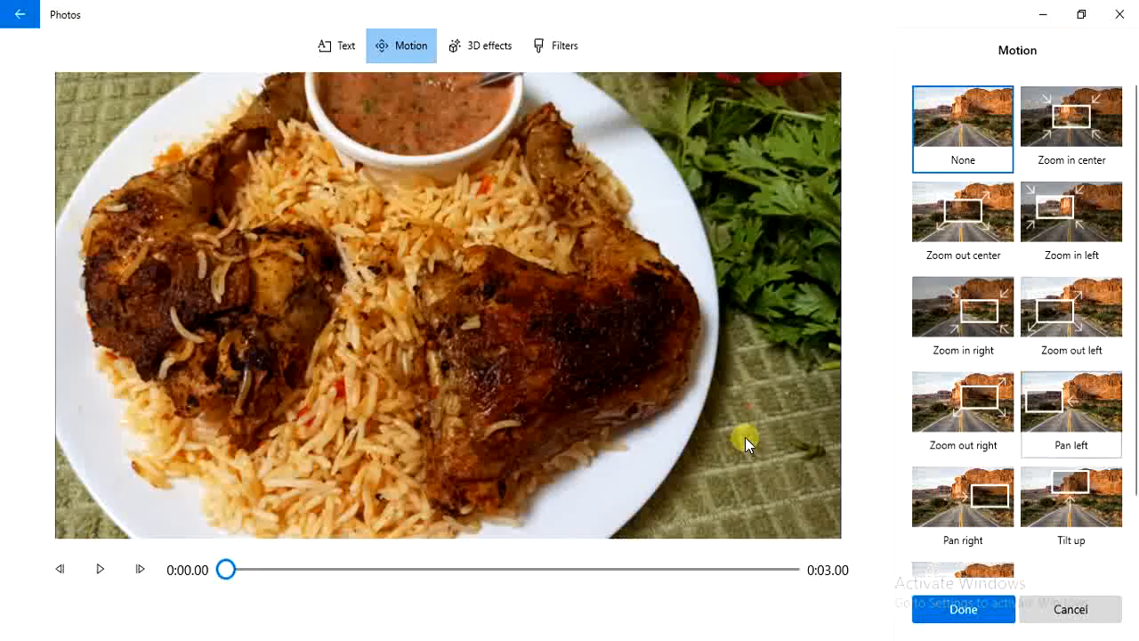
left_click(1096, 432)
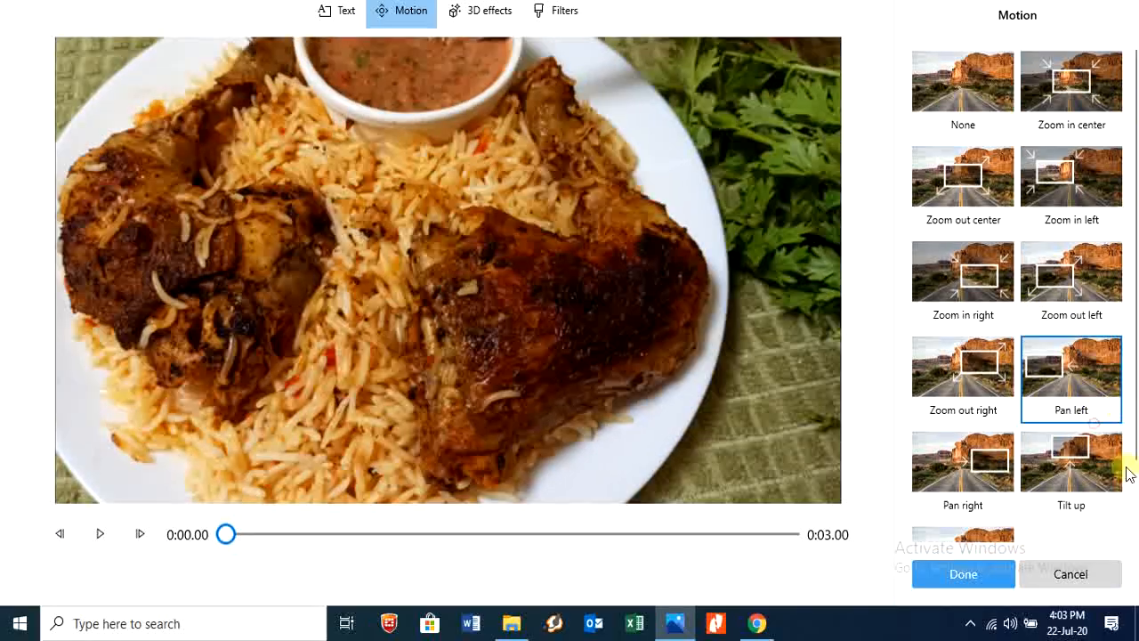
left_click(965, 608)
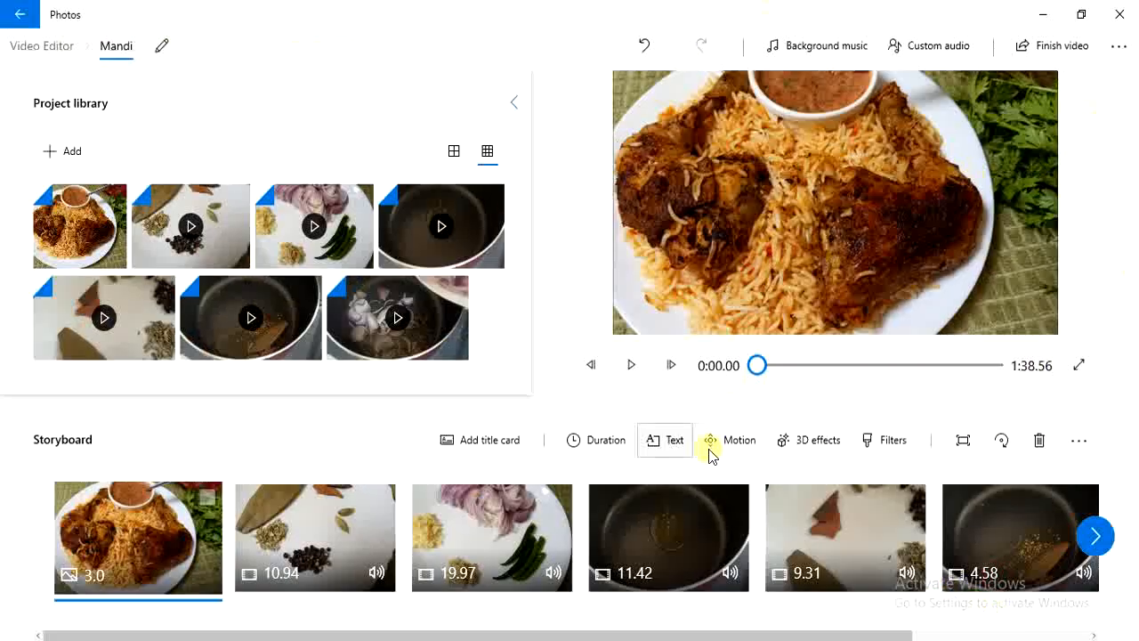
Add the text "Mandi" to the opening photo in the Adventure style, starting slightly after the photo begins.
left_click(675, 440)
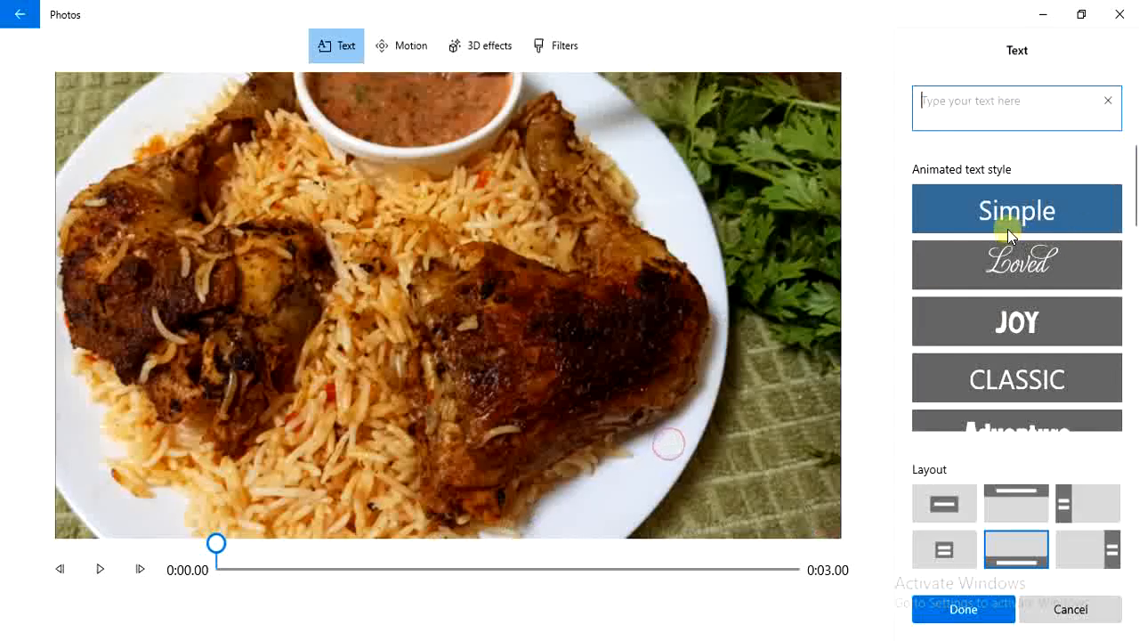
type("mA")
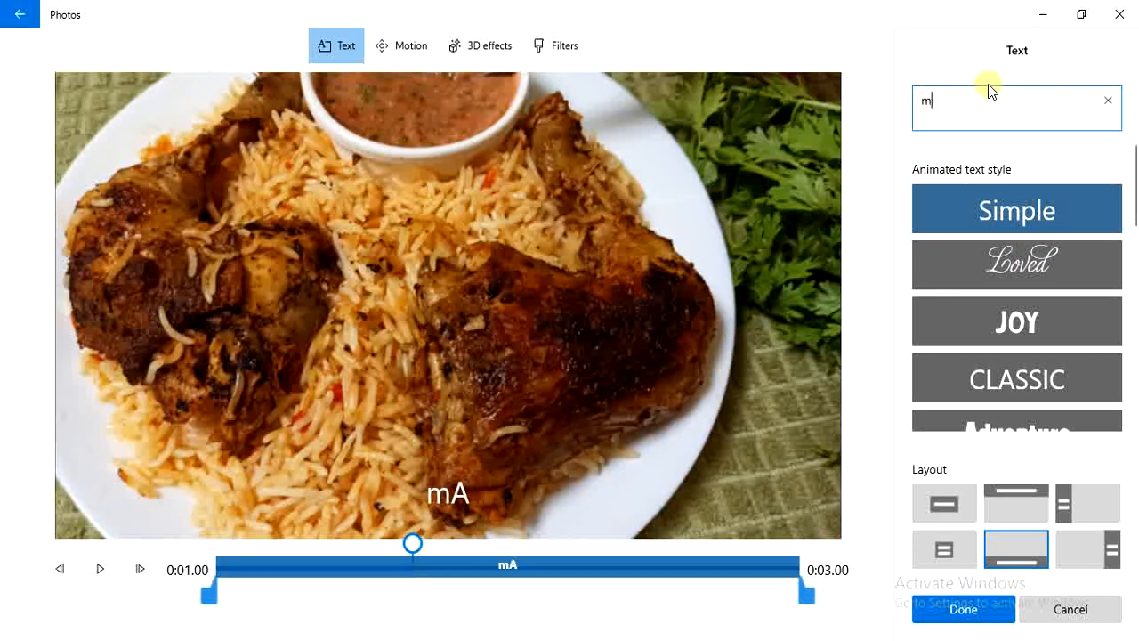
key("BackSpace")
type("M")
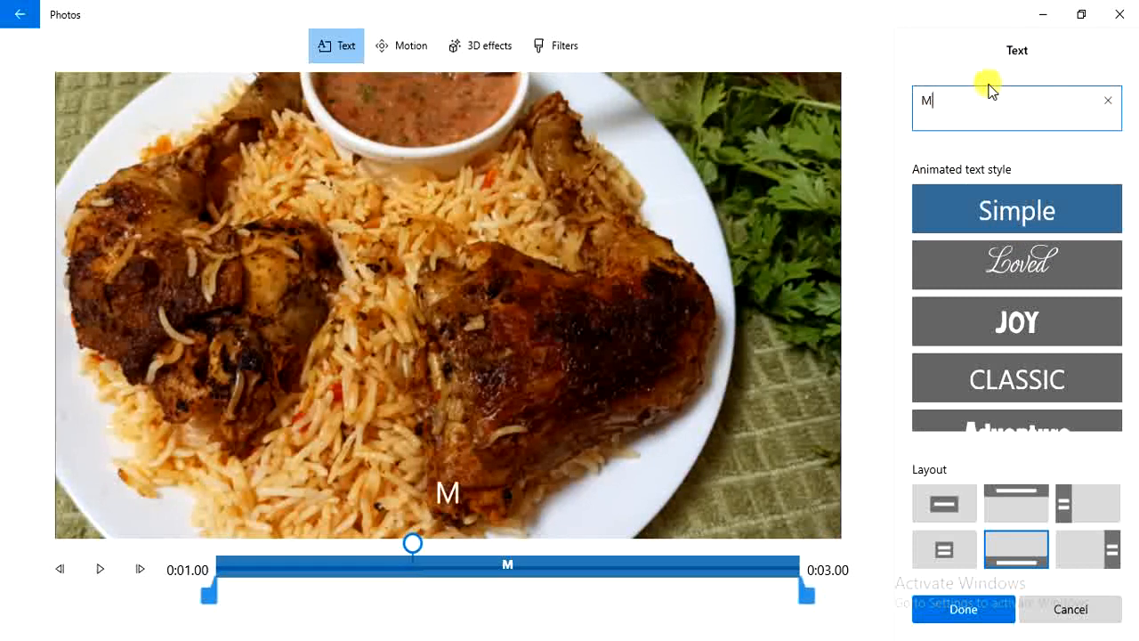
type("andi")
scroll(1082, 383, "down", 3)
left_click(1050, 304)
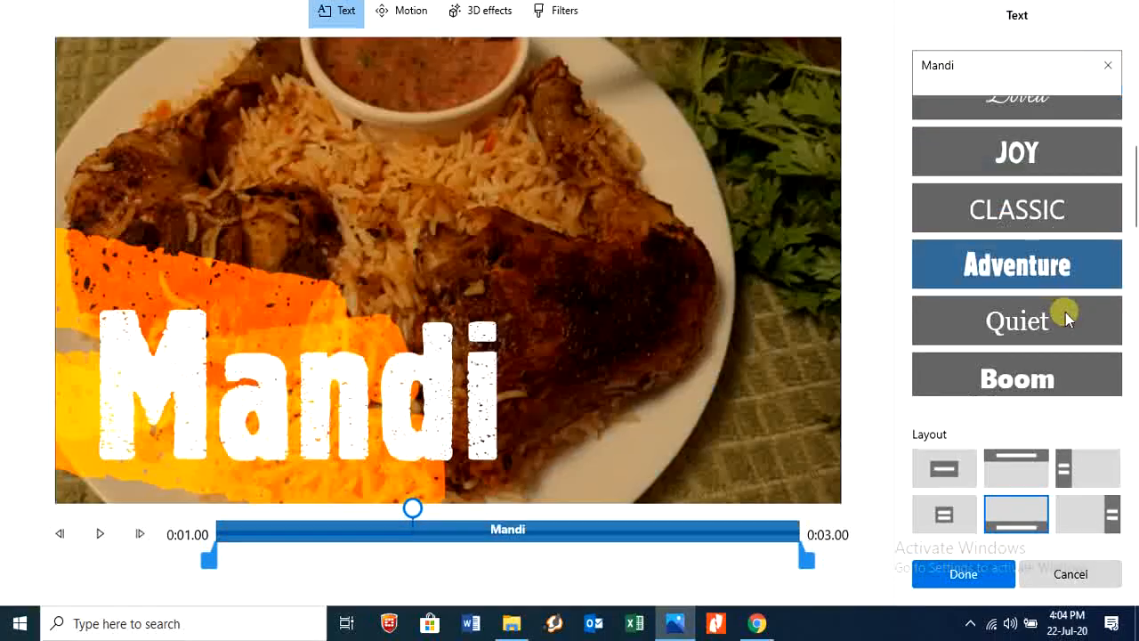
left_click_drag(208, 559, 241, 559)
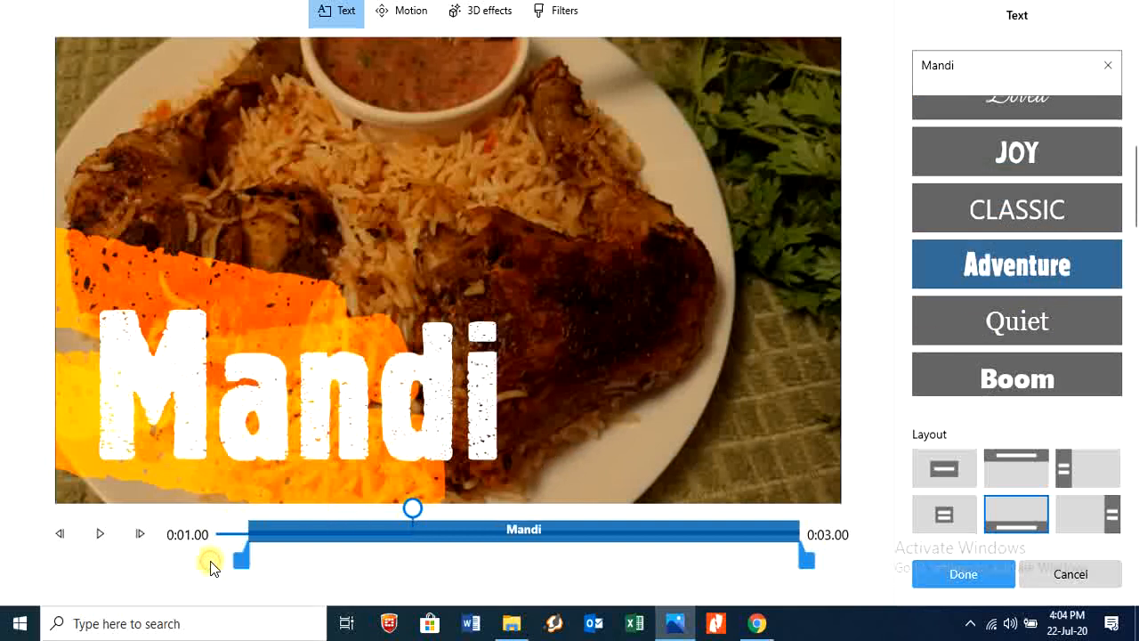
left_click(983, 577)
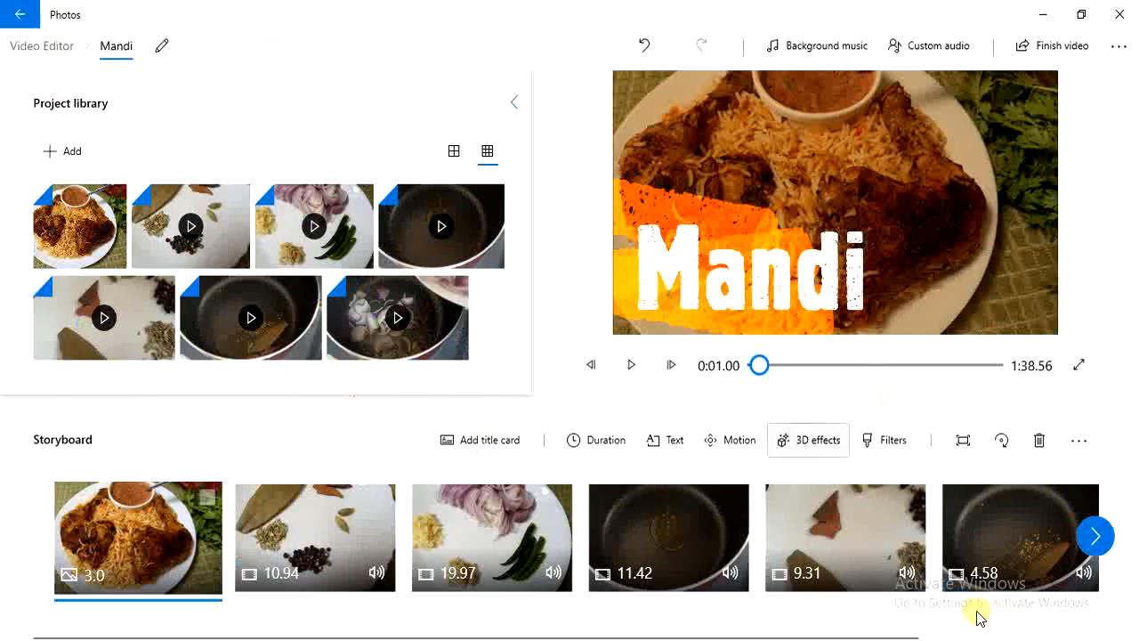
Apply the Bubbles 3D effect to the opening photo.
left_click(783, 436)
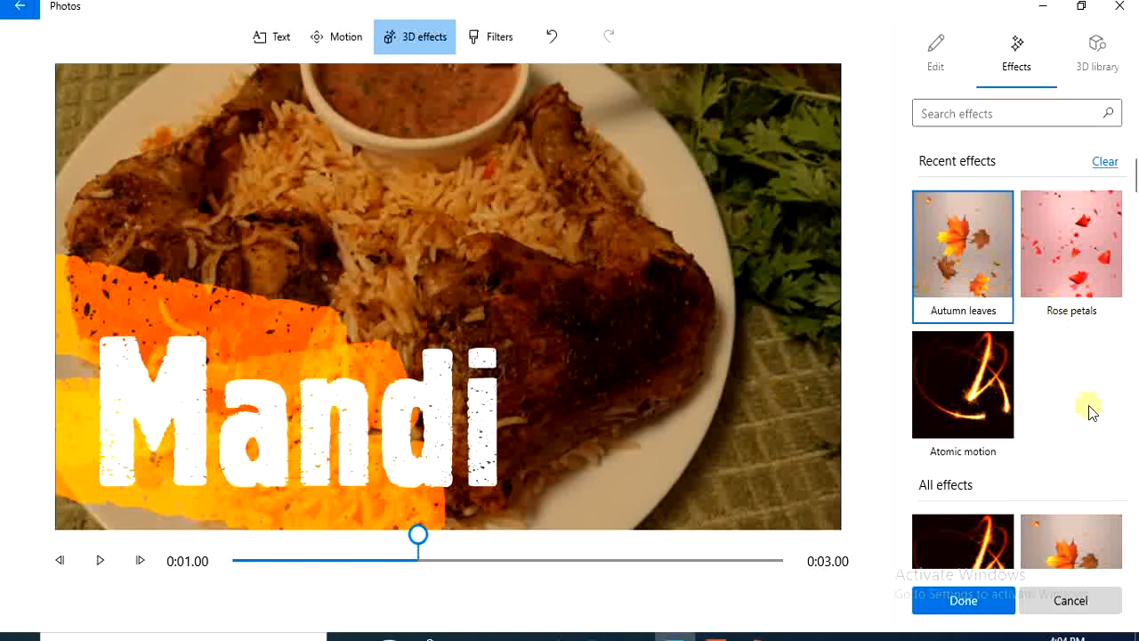
scroll(1089, 407, "down", 5)
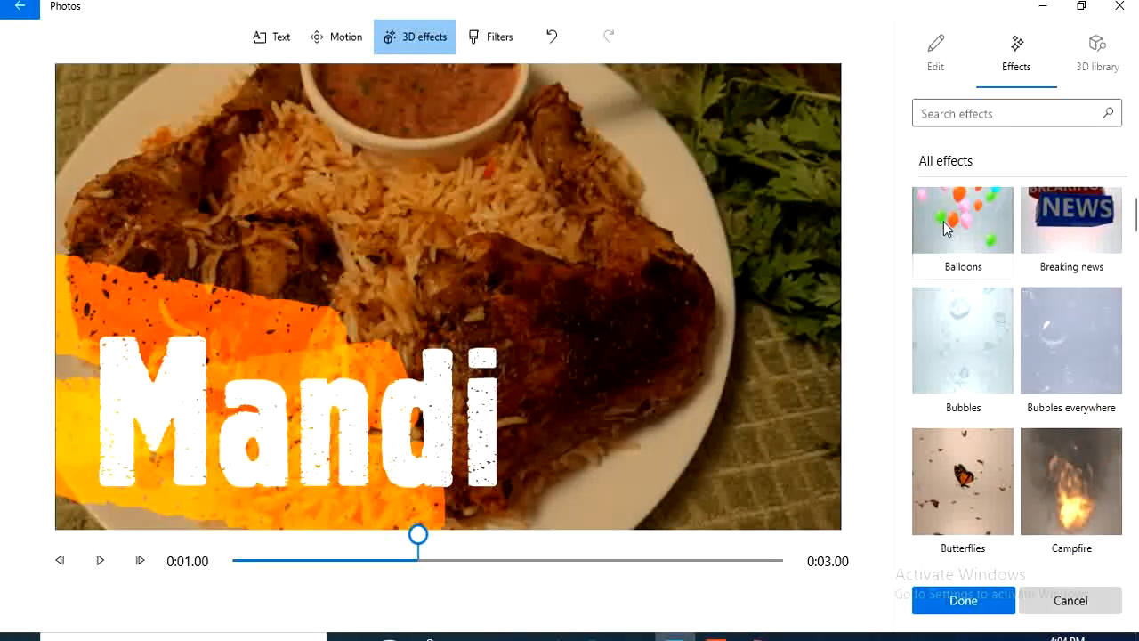
left_click(962, 343)
left_click(970, 579)
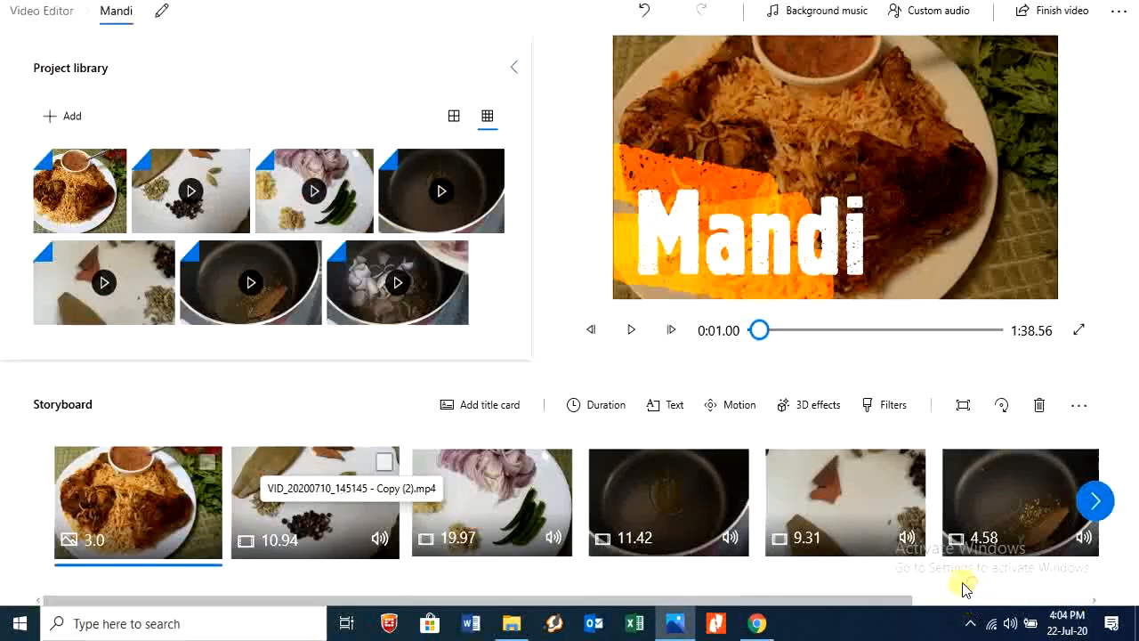
Mute the first three video clips in the storyboard: the spices, the sliced onions and the empty pot.
left_click(353, 522)
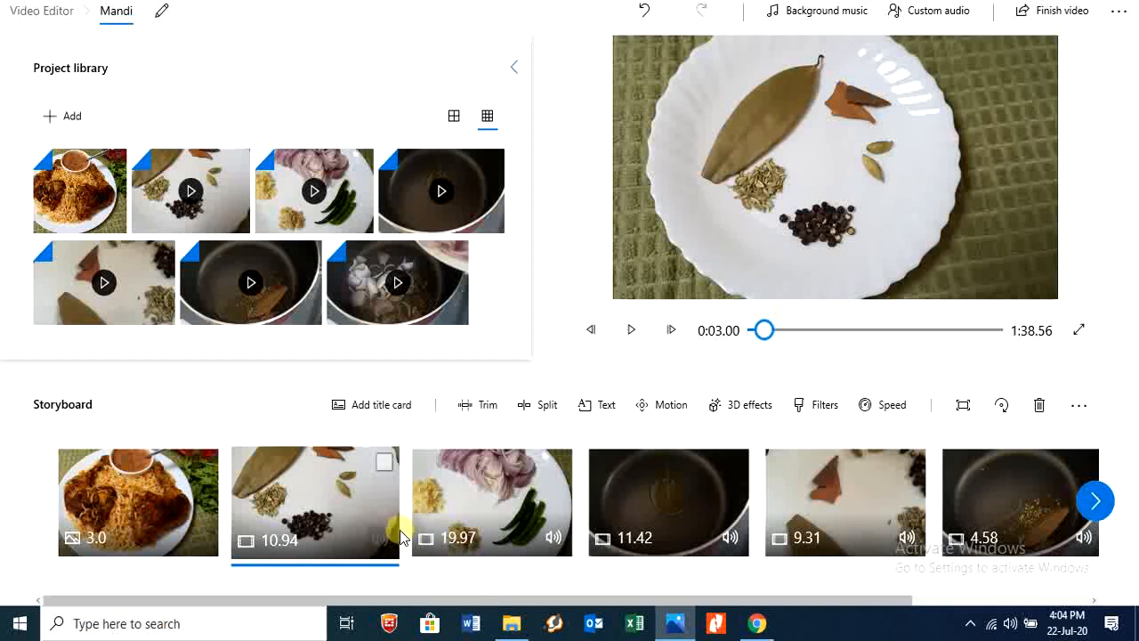
left_click(384, 534)
left_click(385, 535)
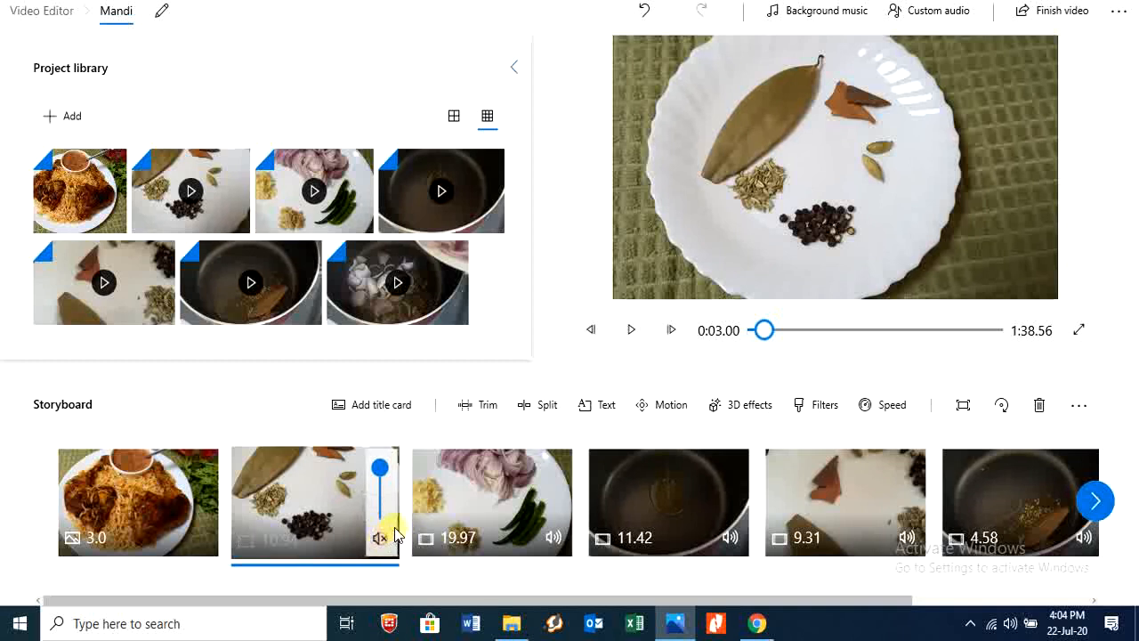
left_click(554, 540)
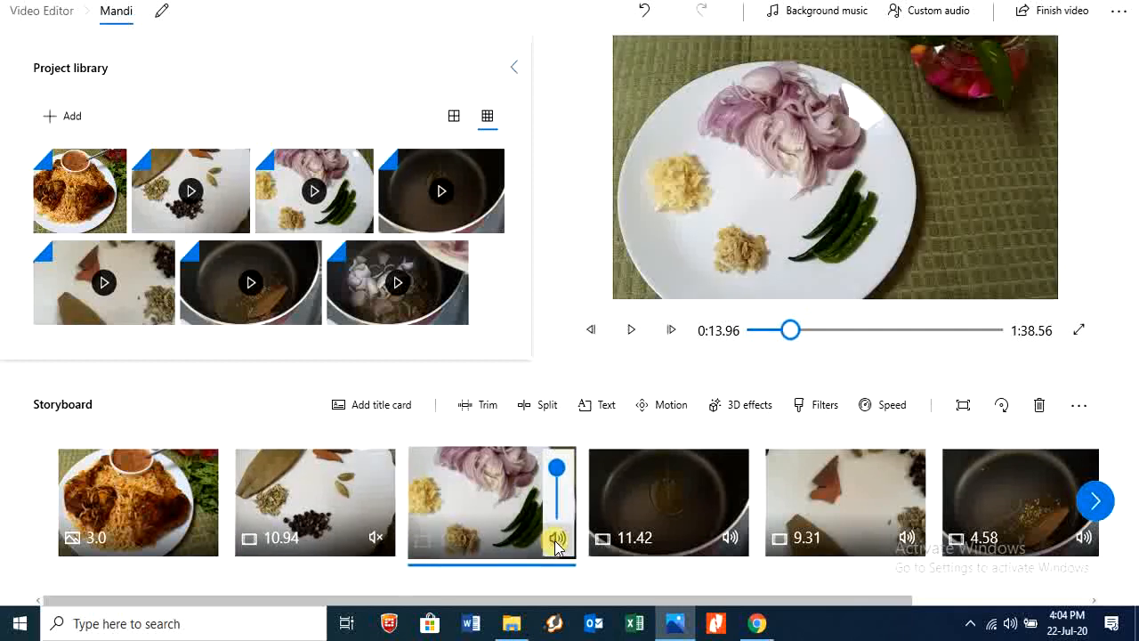
left_click(556, 537)
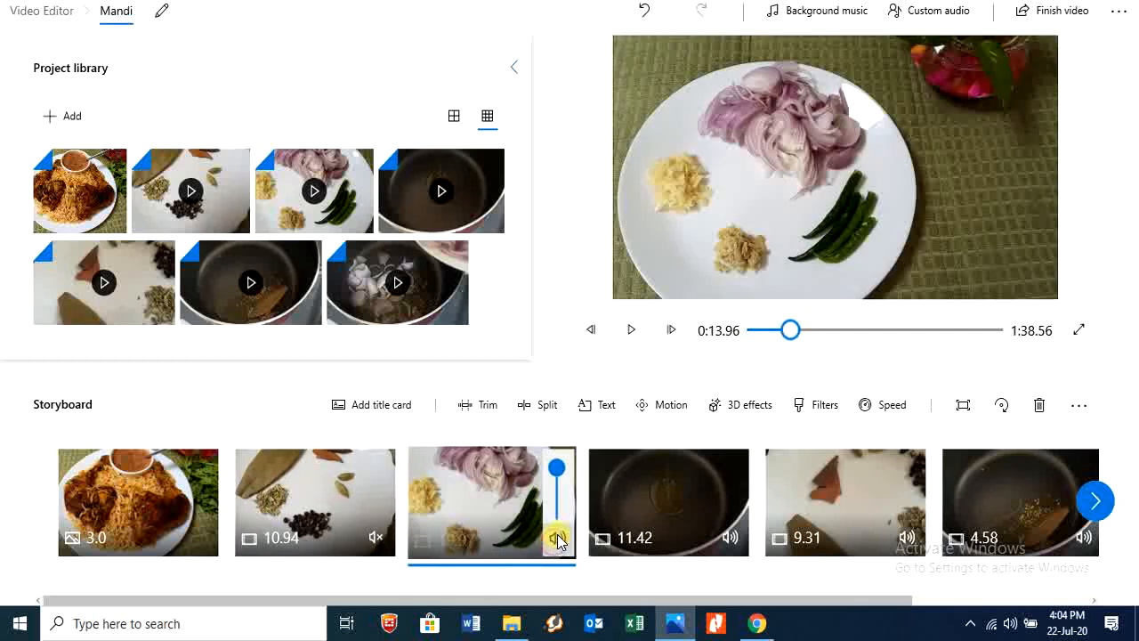
left_click(732, 539)
left_click(732, 539)
left_click(733, 539)
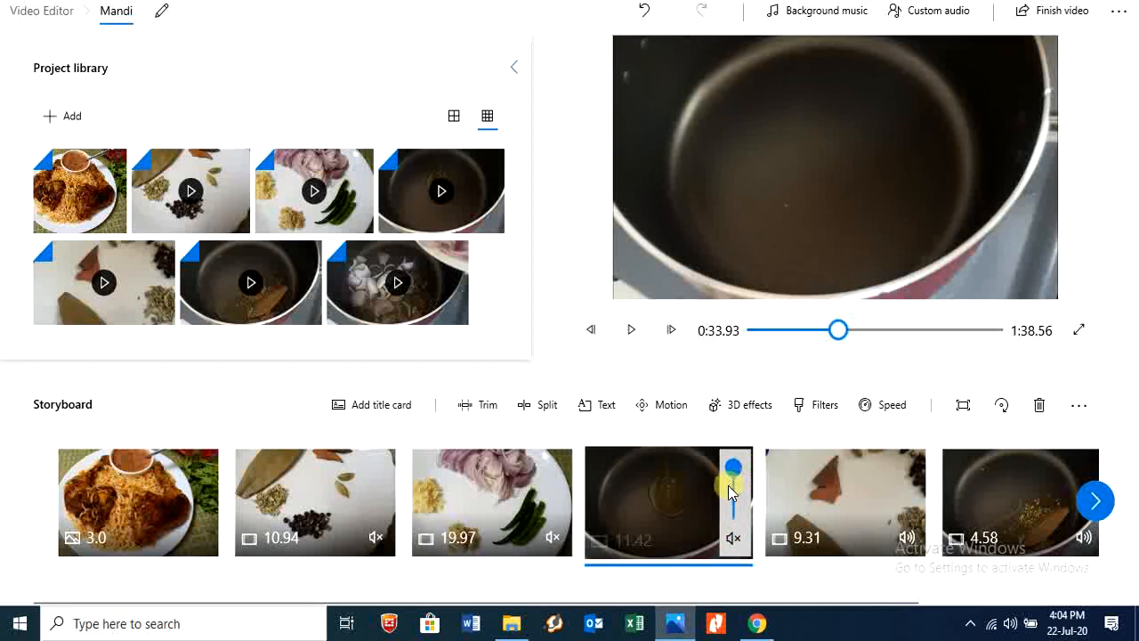
Lower the volume of the 9.31-second clip to about a third and mute it, along with the 4.58-second clip.
left_click(908, 536)
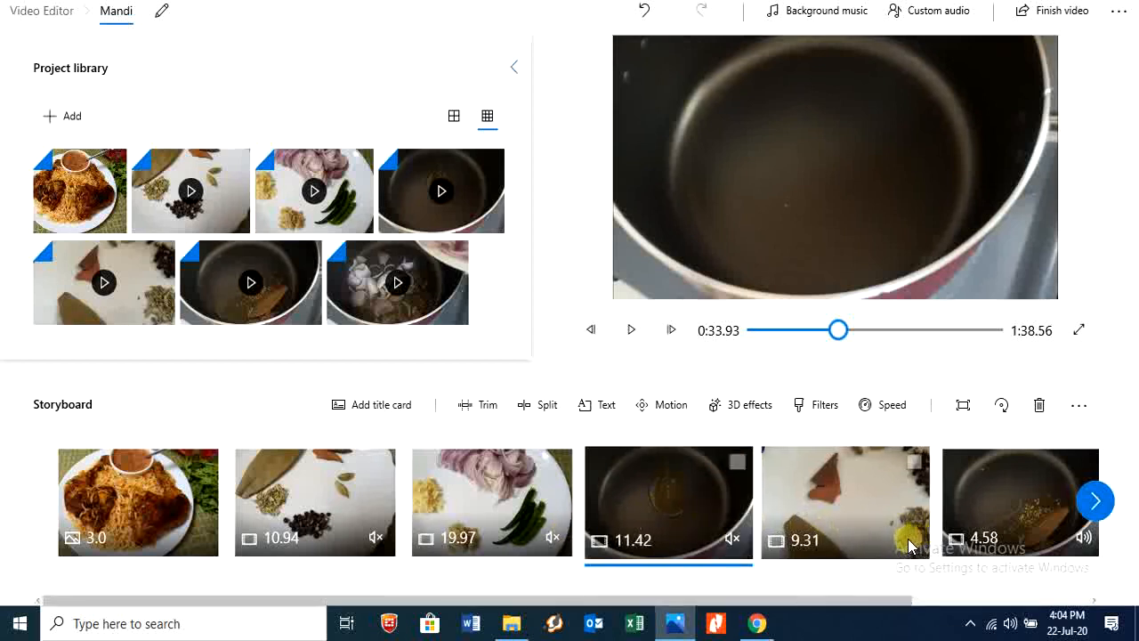
left_click_drag(910, 469, 910, 500)
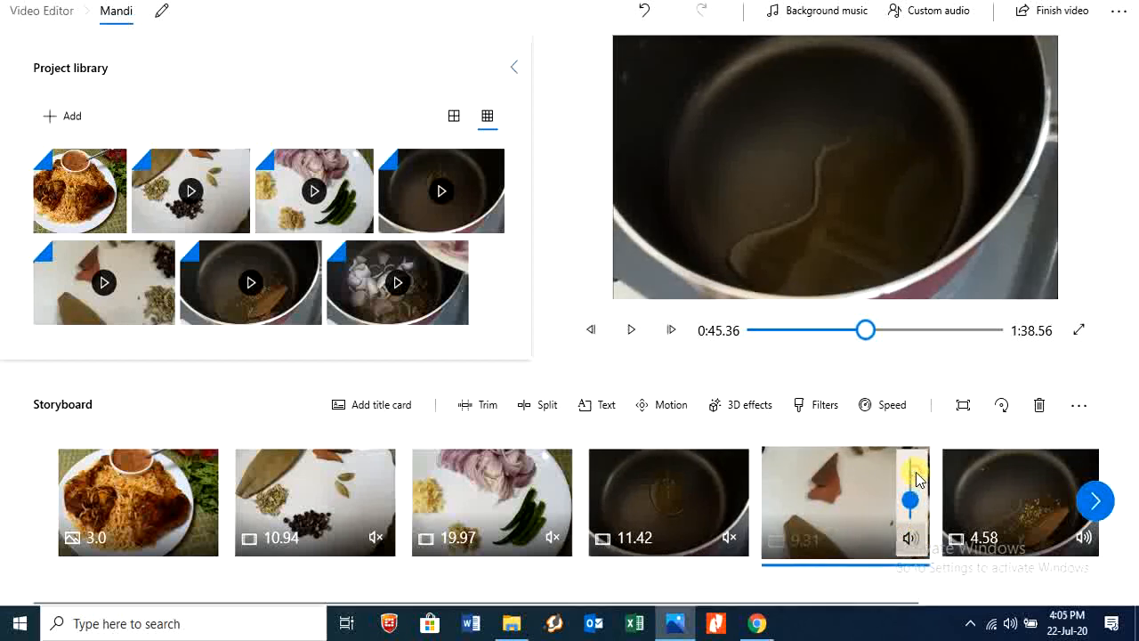
left_click(910, 538)
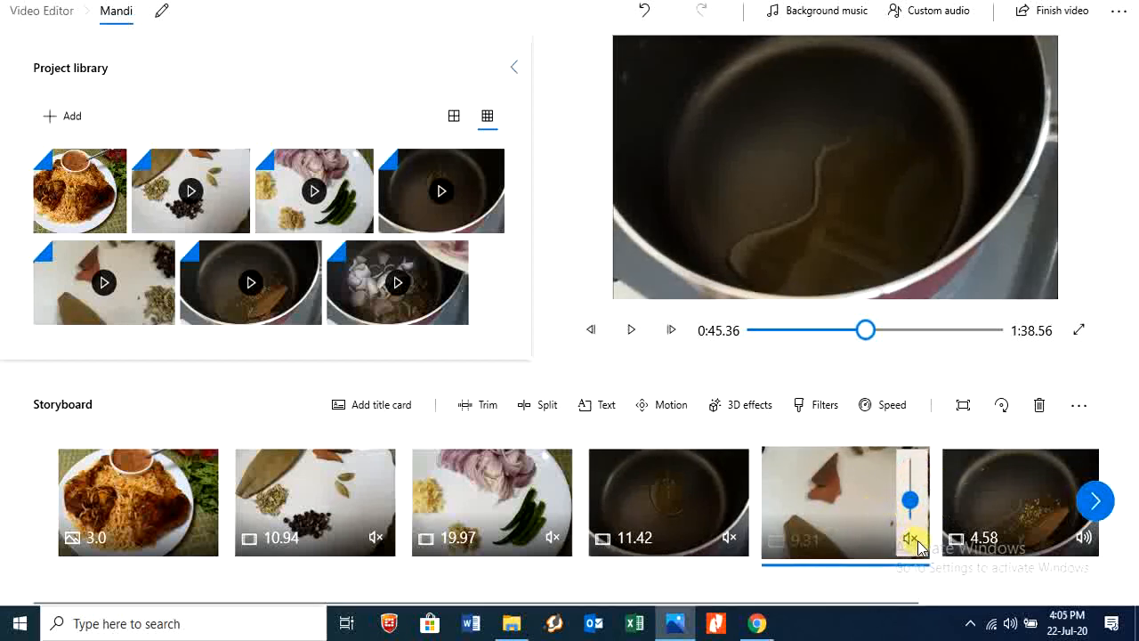
left_click(970, 545)
left_click(1086, 538)
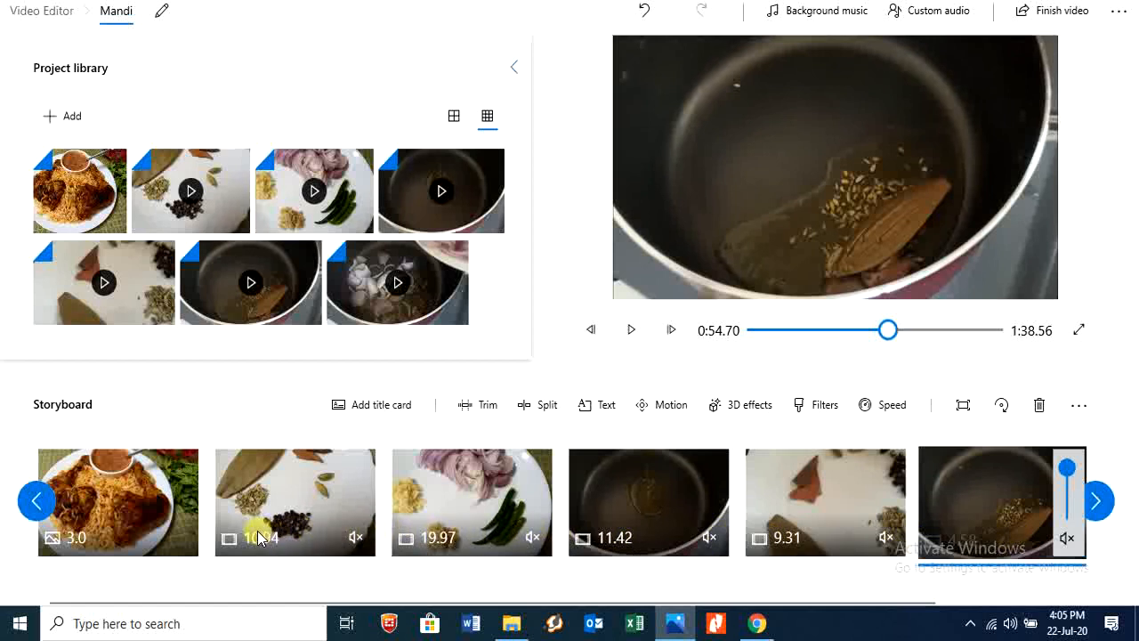
Set the opening photo's duration to 2 seconds.
left_click(73, 541)
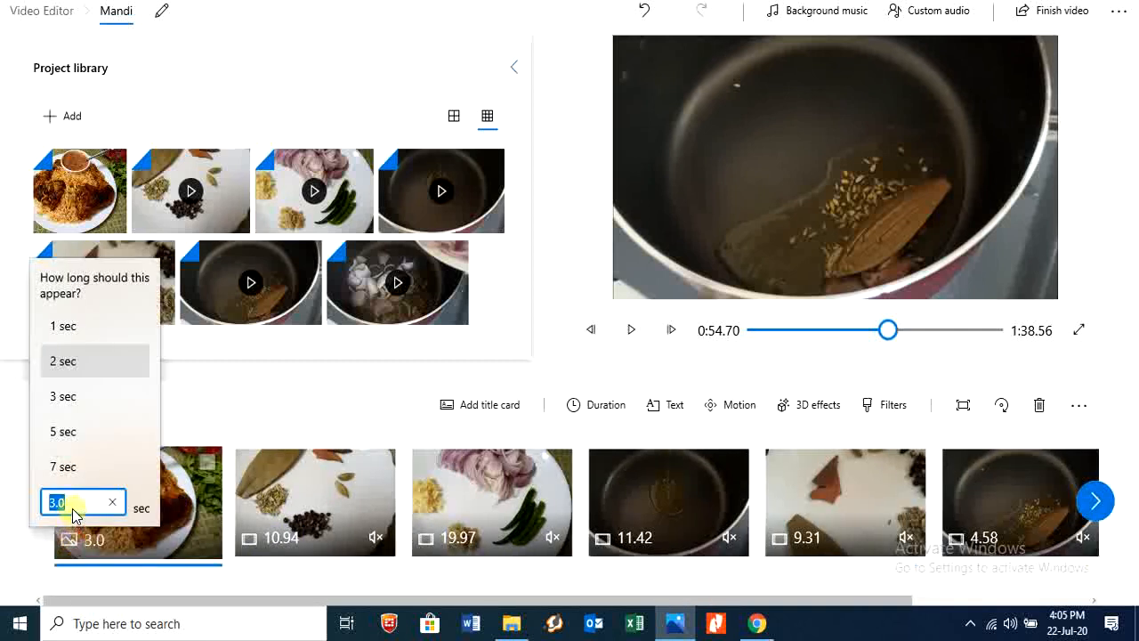
left_click(93, 374)
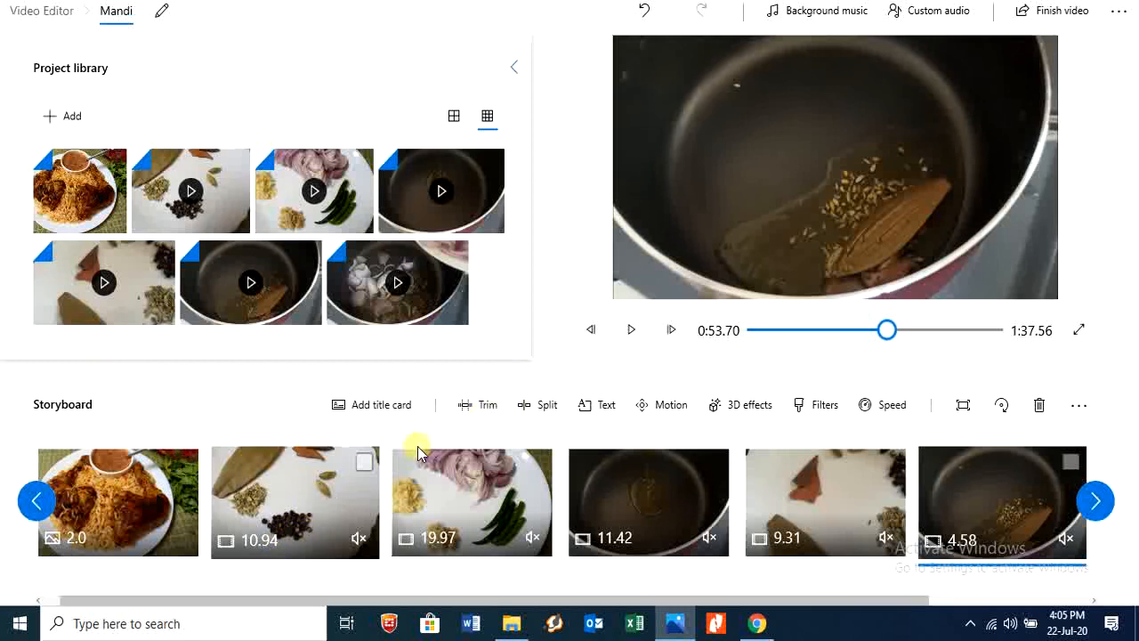
Play the 11.42-second pot clip in the preview to check its pace, and pause it.
left_click(283, 517)
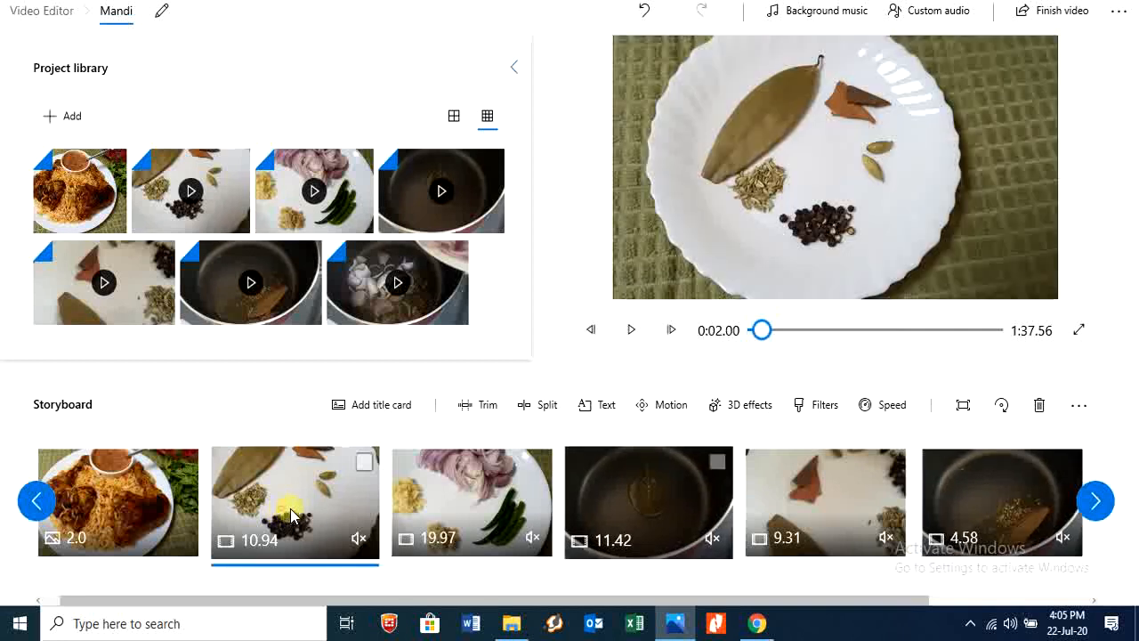
left_click(609, 521)
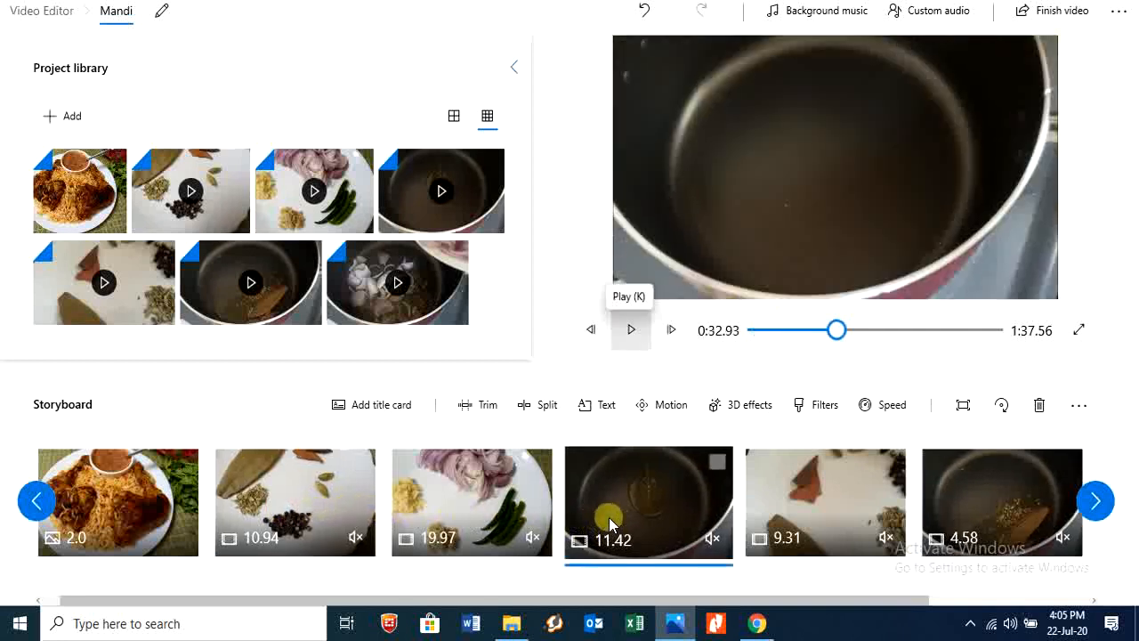
left_click(631, 330)
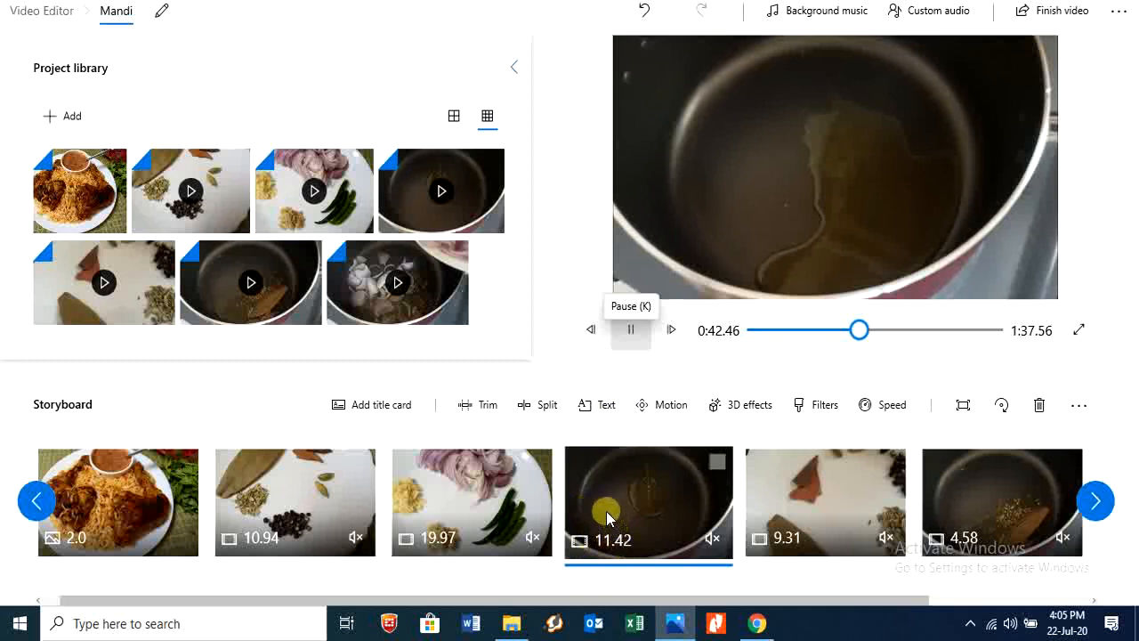
left_click(632, 330)
Set the playback speed of the 11.42-second pot clip to 4x.
left_click(512, 485)
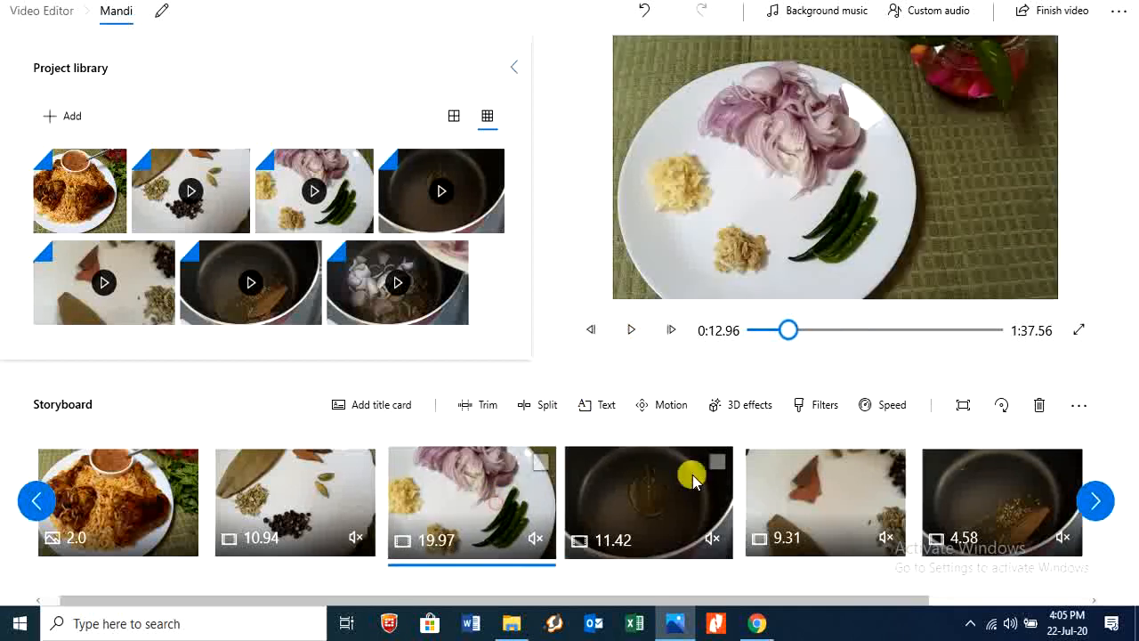
left_click(656, 503)
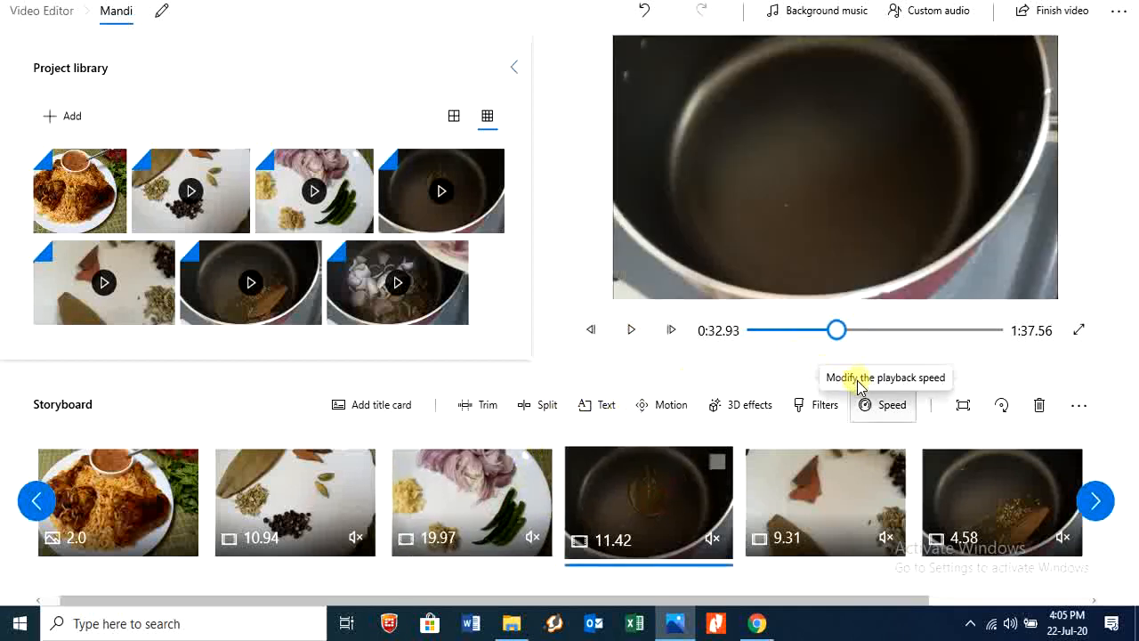
left_click(887, 411)
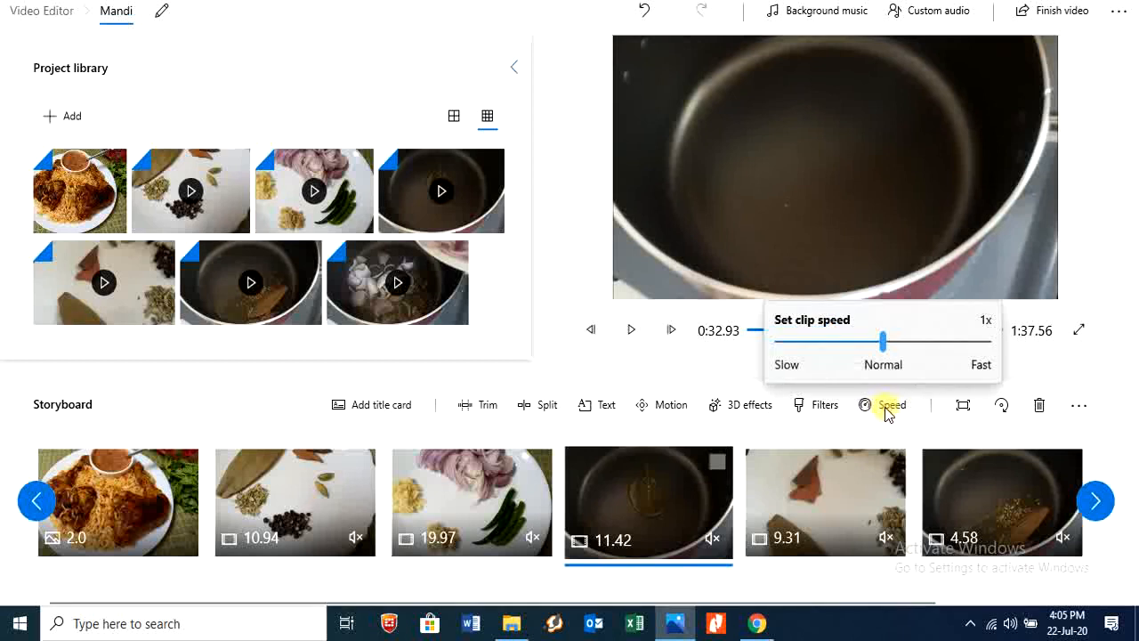
left_click(942, 342)
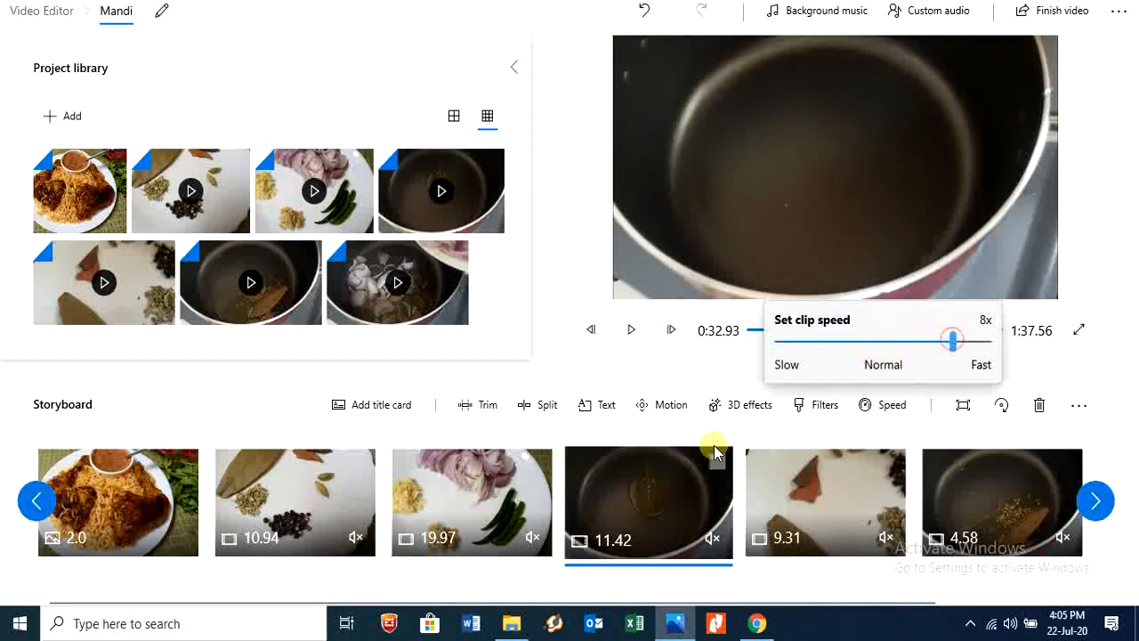
left_click_drag(950, 342, 941, 342)
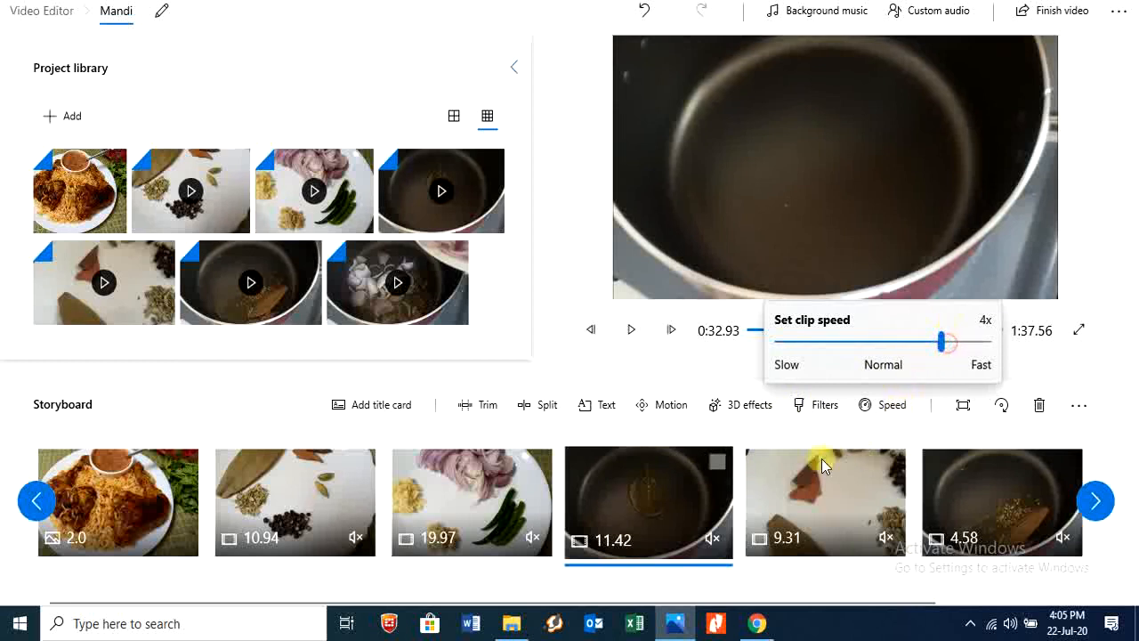
left_click(651, 531)
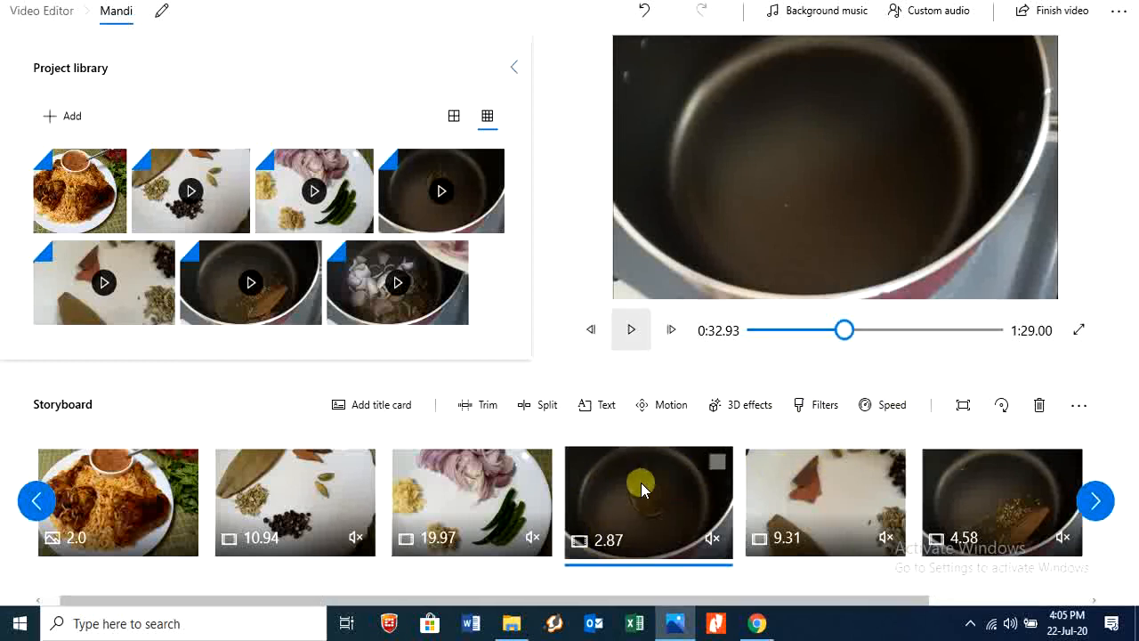
Play the sped-up pot clip in the preview through into the next spices clip, and pause it.
left_click(630, 336)
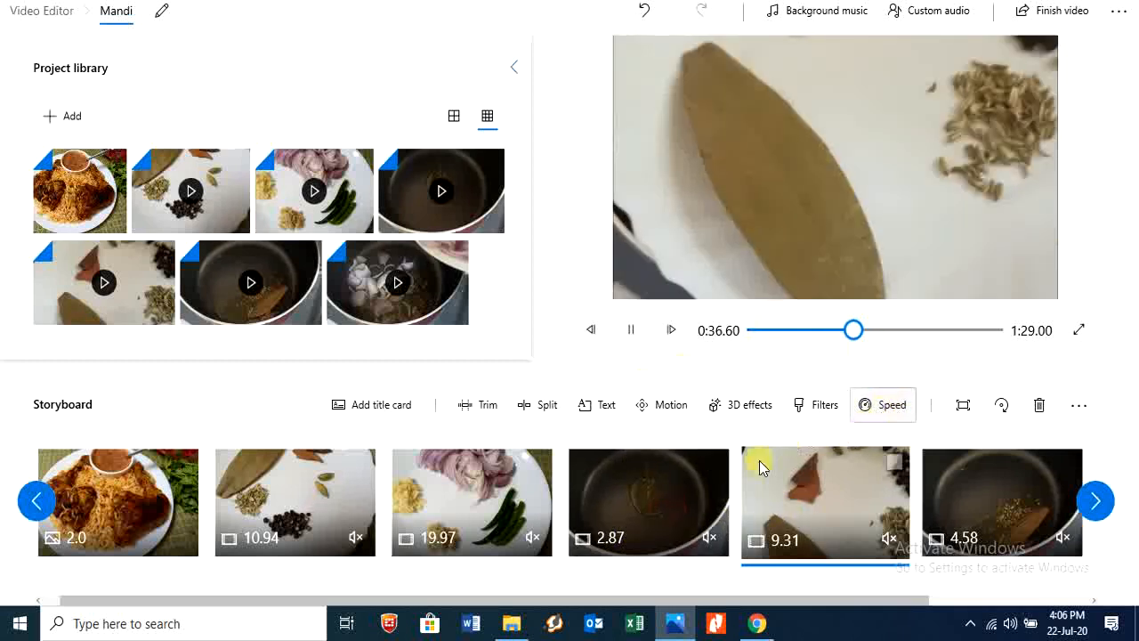
left_click(891, 403)
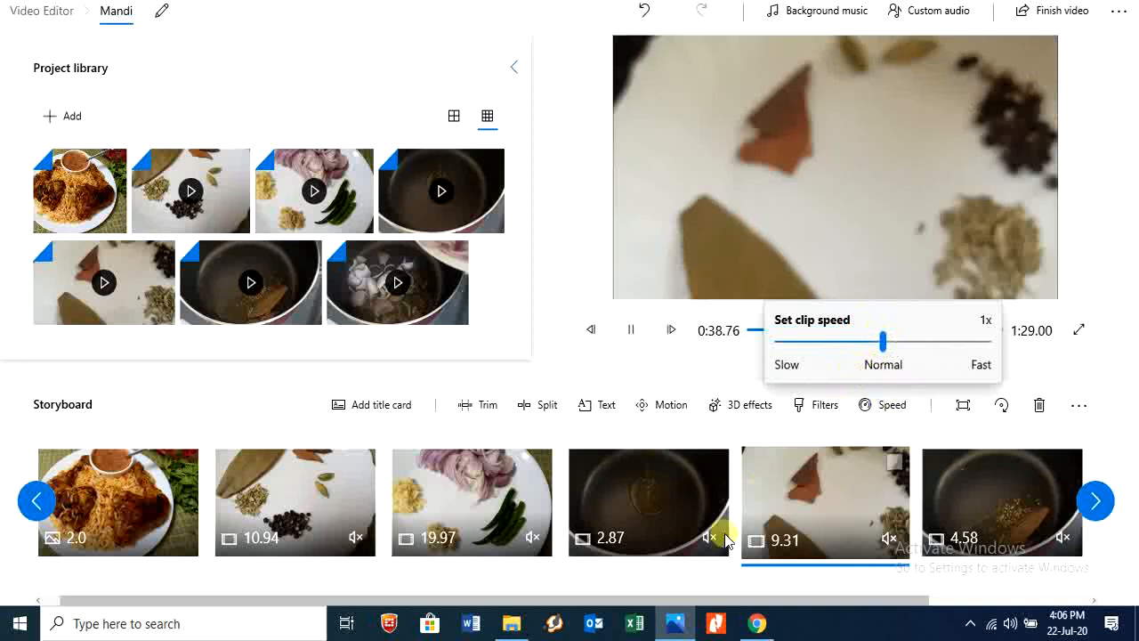
left_click(816, 504)
left_click(631, 330)
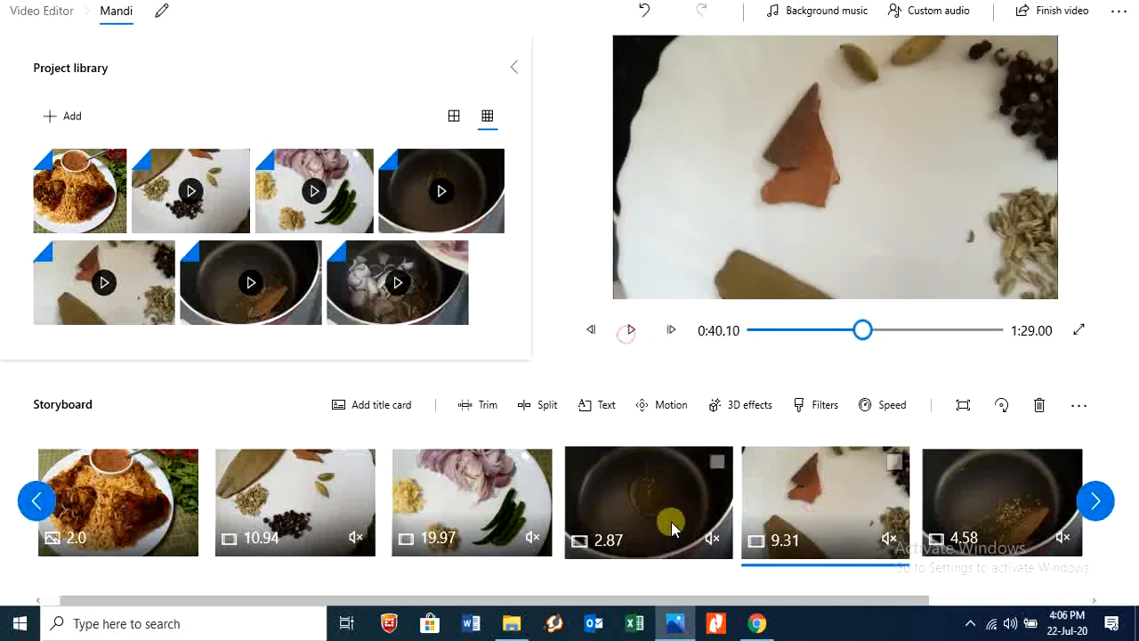
Return the pot clip's playback speed to normal (1x) and recheck its speed setting.
left_click(671, 521)
left_click(891, 404)
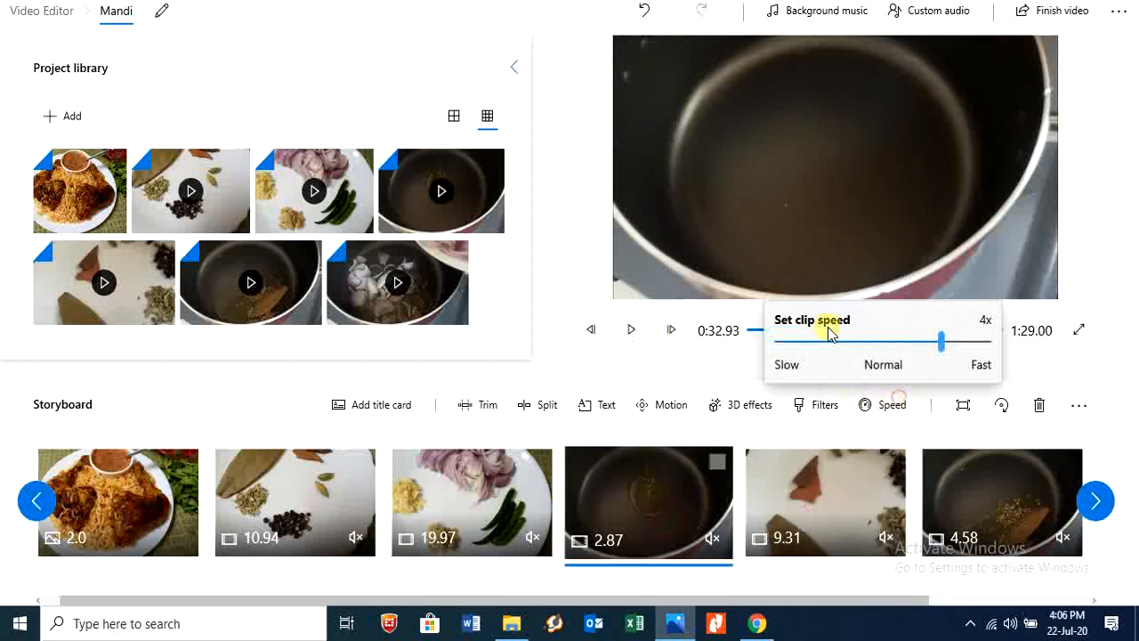
left_click(887, 343)
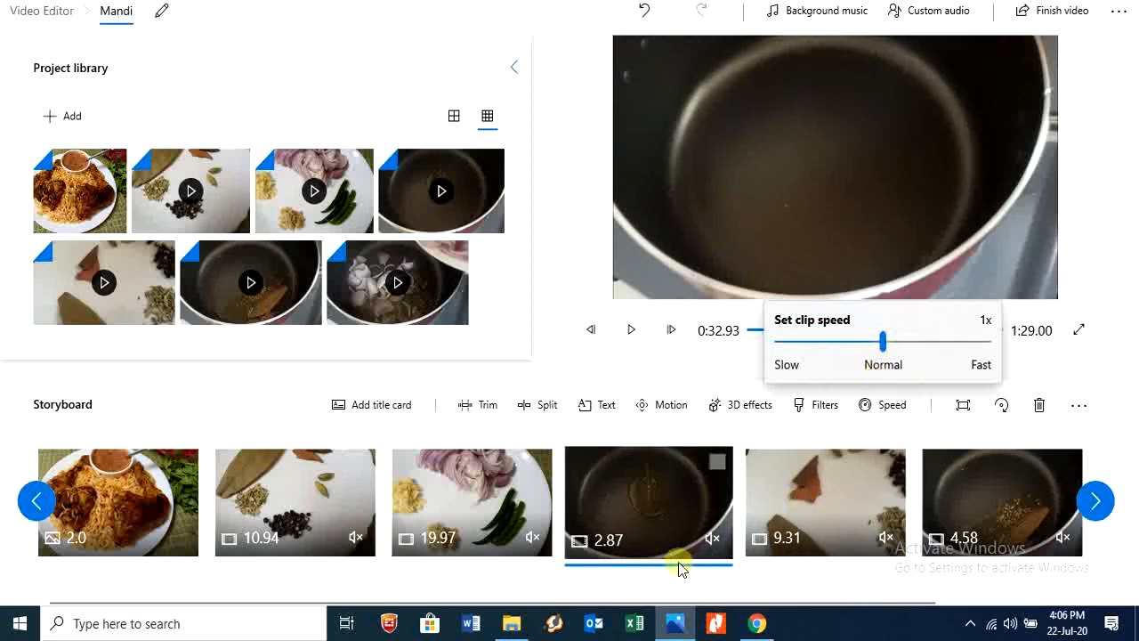
left_click(668, 525)
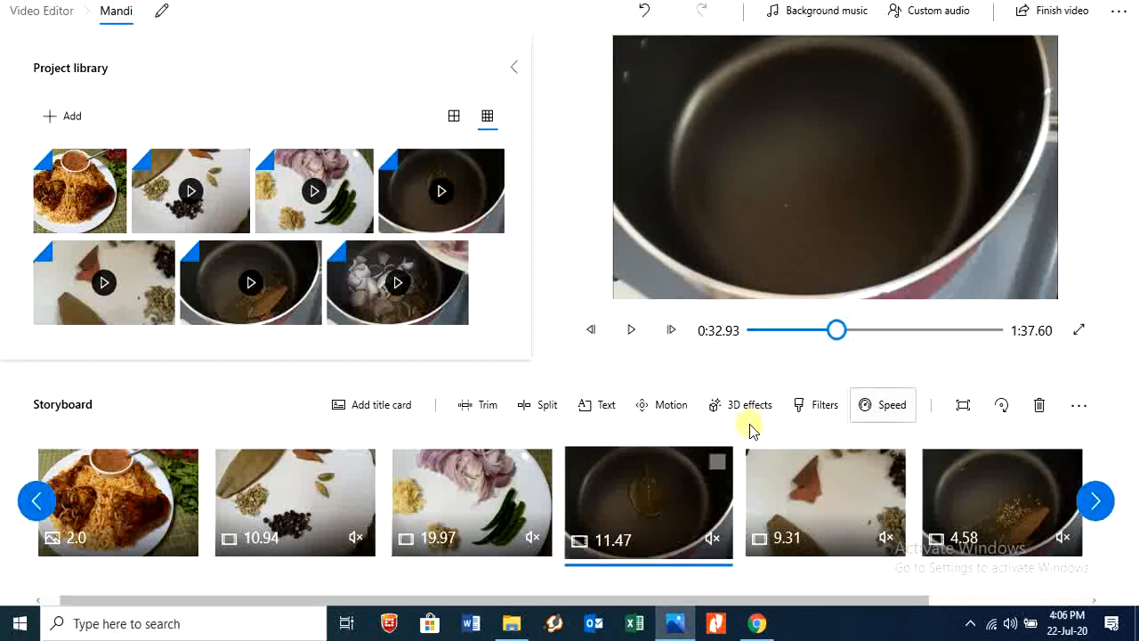
left_click(882, 418)
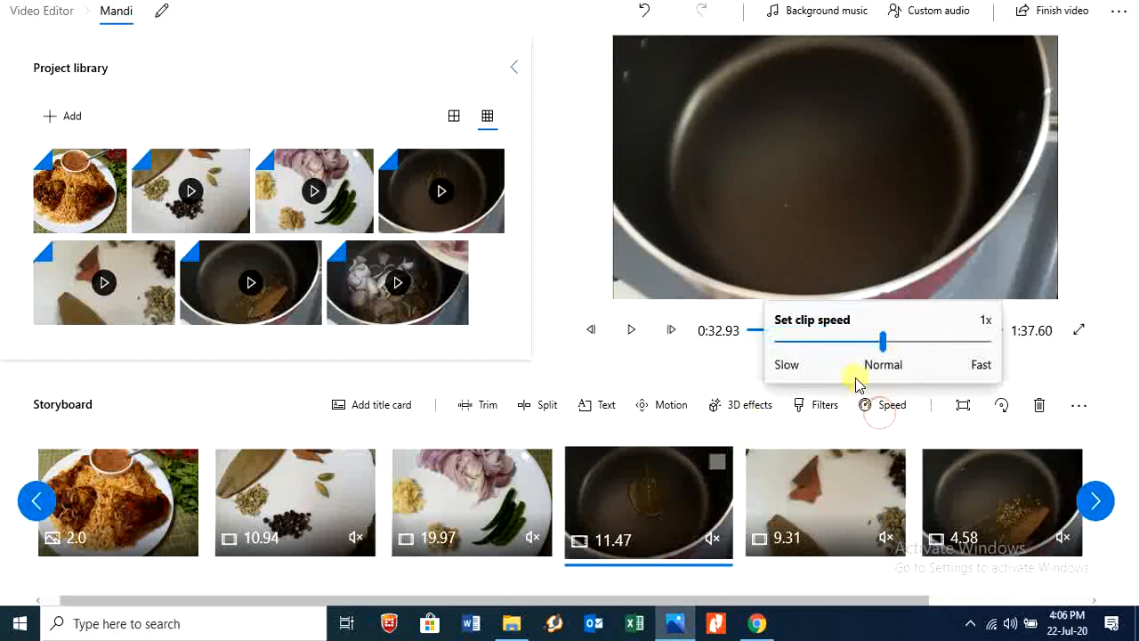
left_click(682, 484)
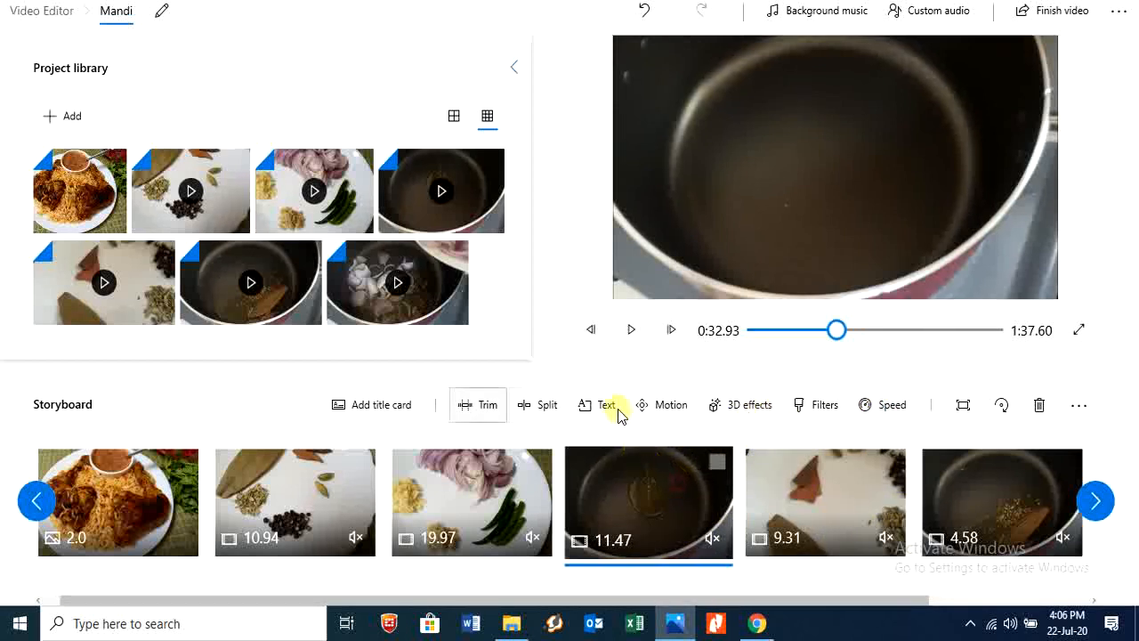
Play and scrub the pot clip in the Trim view to find where the oil pouring begins, and leave its length unchanged.
left_click(484, 406)
left_click(100, 533)
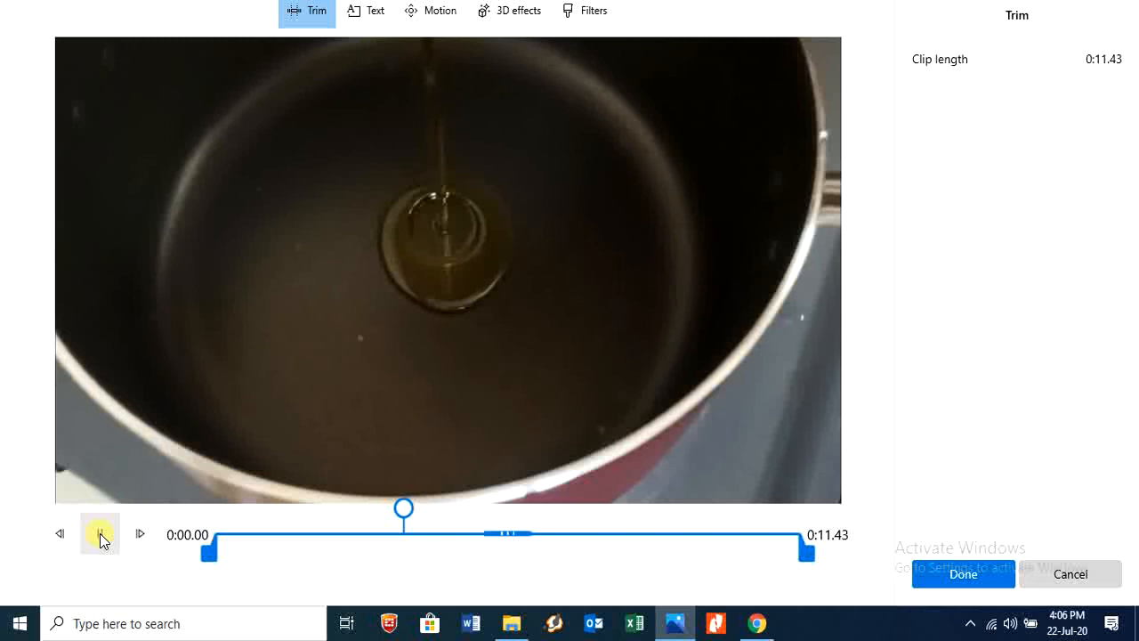
left_click(101, 537)
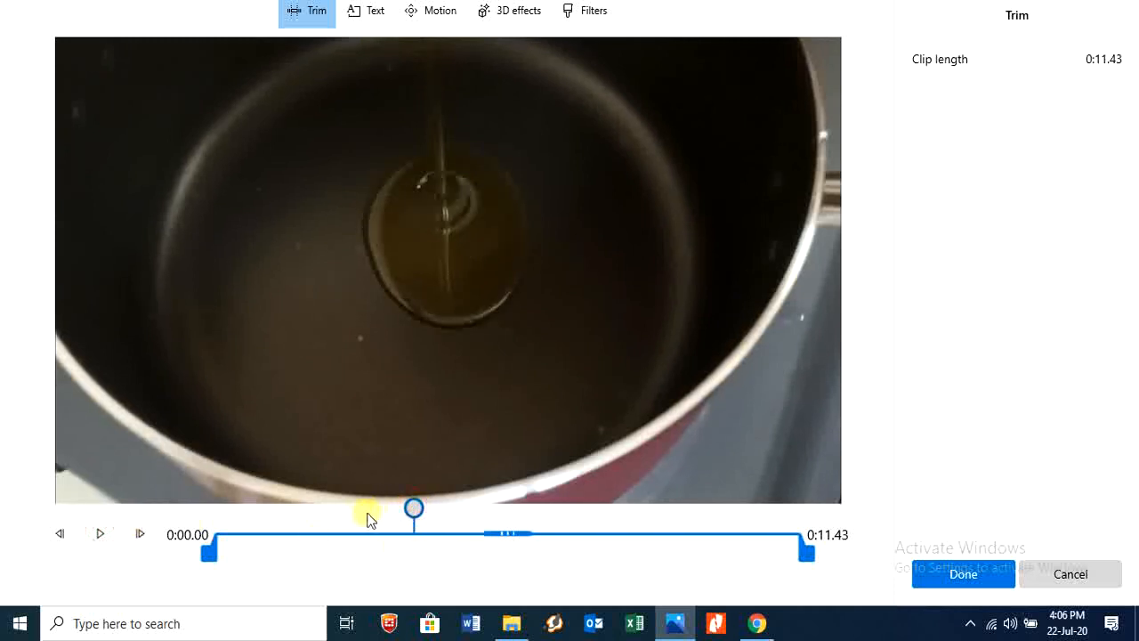
left_click_drag(414, 509, 345, 524)
mouse_move(374, 525)
left_mouse_down()
mouse_move(401, 525)
mouse_move(380, 525)
left_mouse_up()
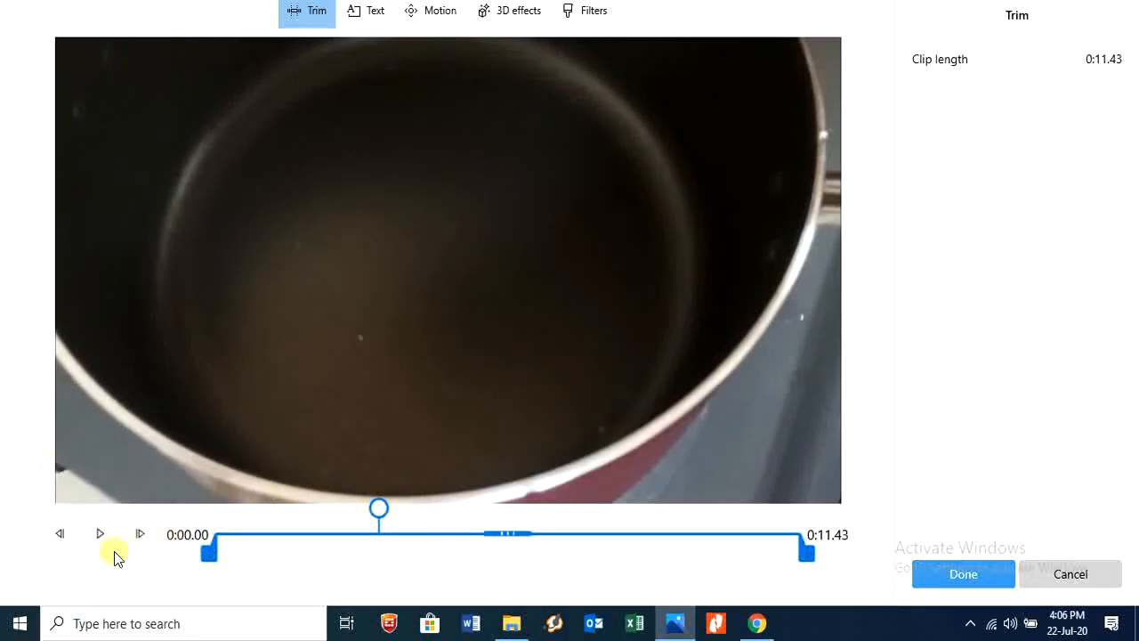
left_click(944, 581)
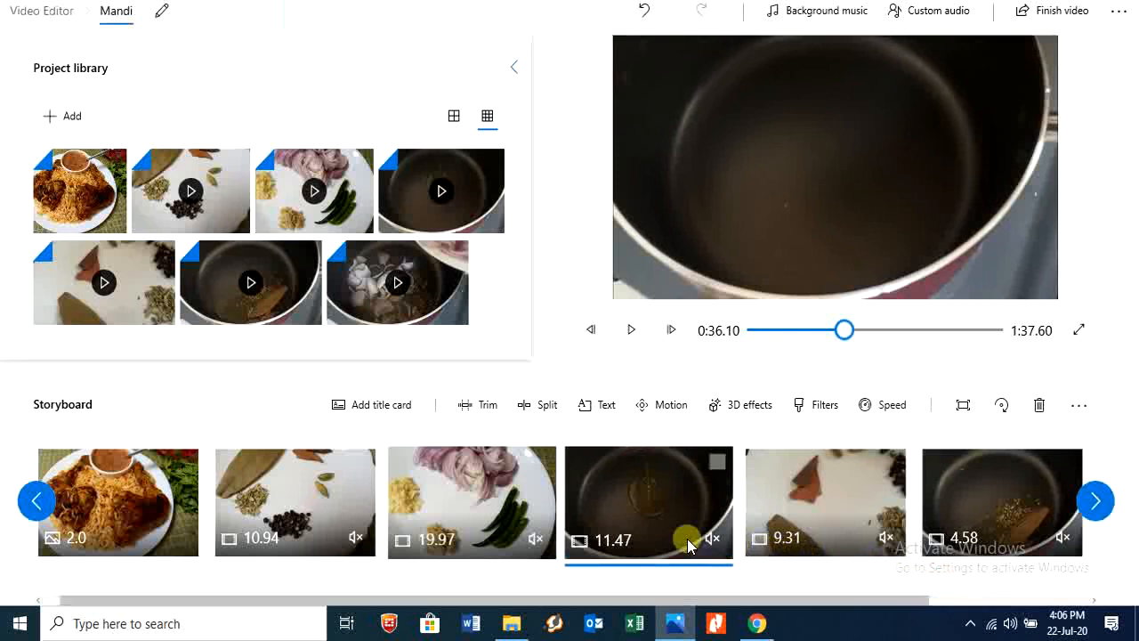
Play the pot clip from its start at normal speed in the preview, and pause it.
left_click(529, 498)
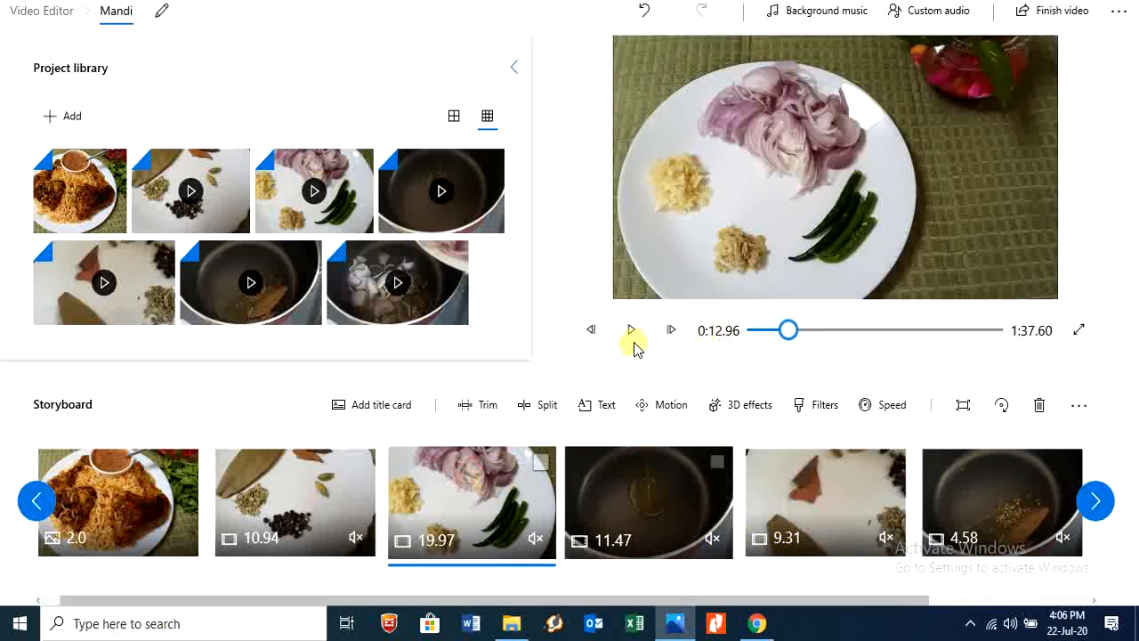
left_click(697, 534)
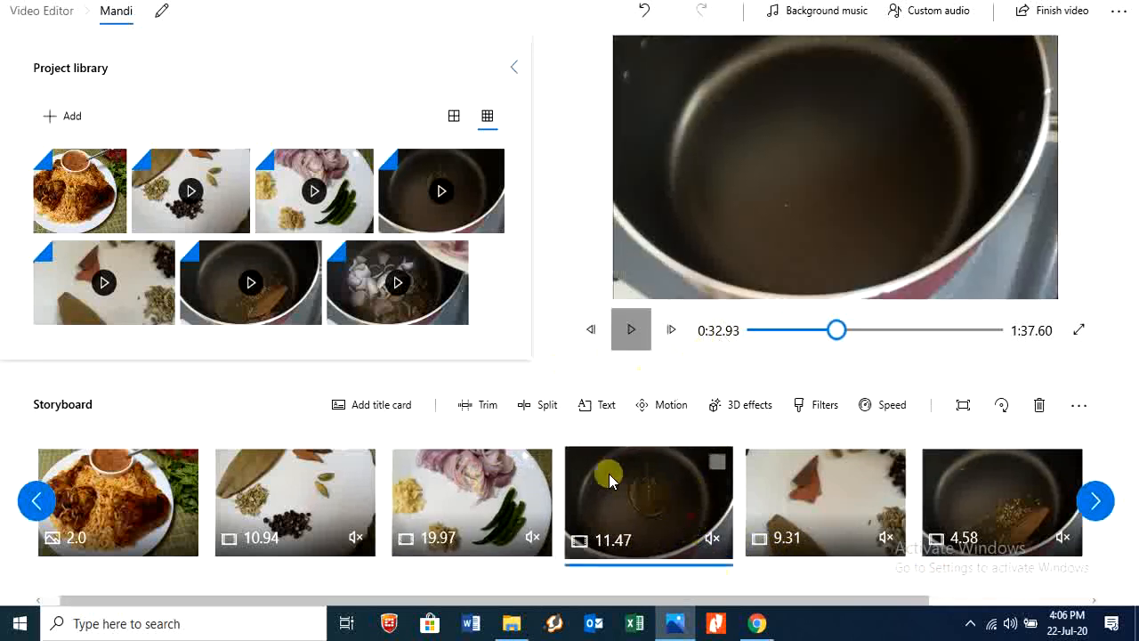
left_click(634, 336)
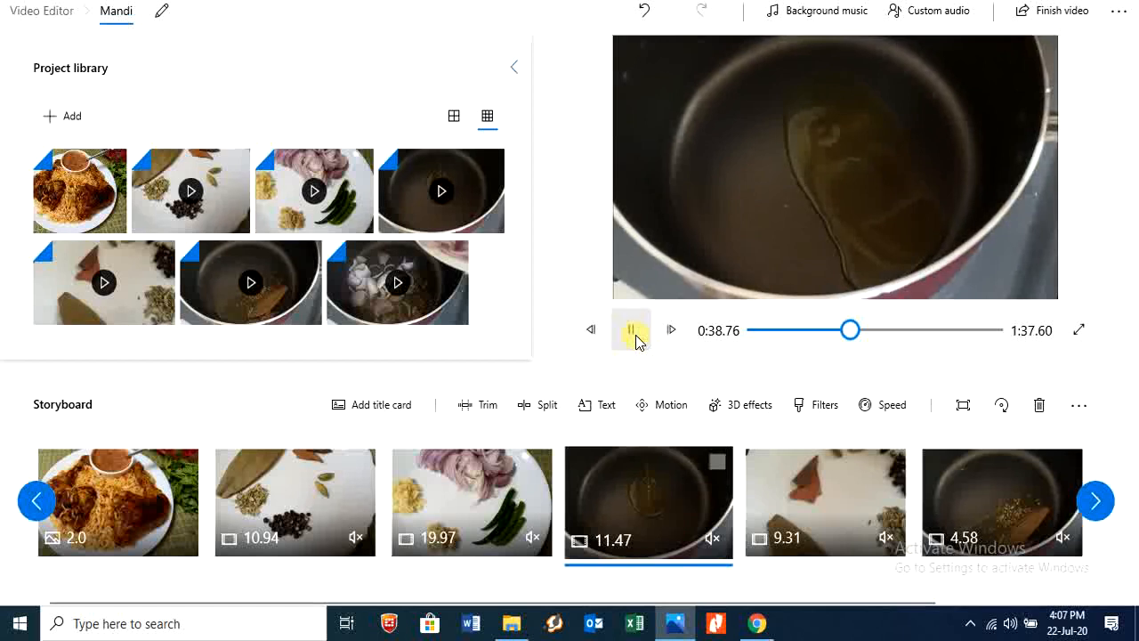
left_click(632, 331)
Slow the pot clip's playback speed to 0.12x and preview the slow motion.
left_click(863, 406)
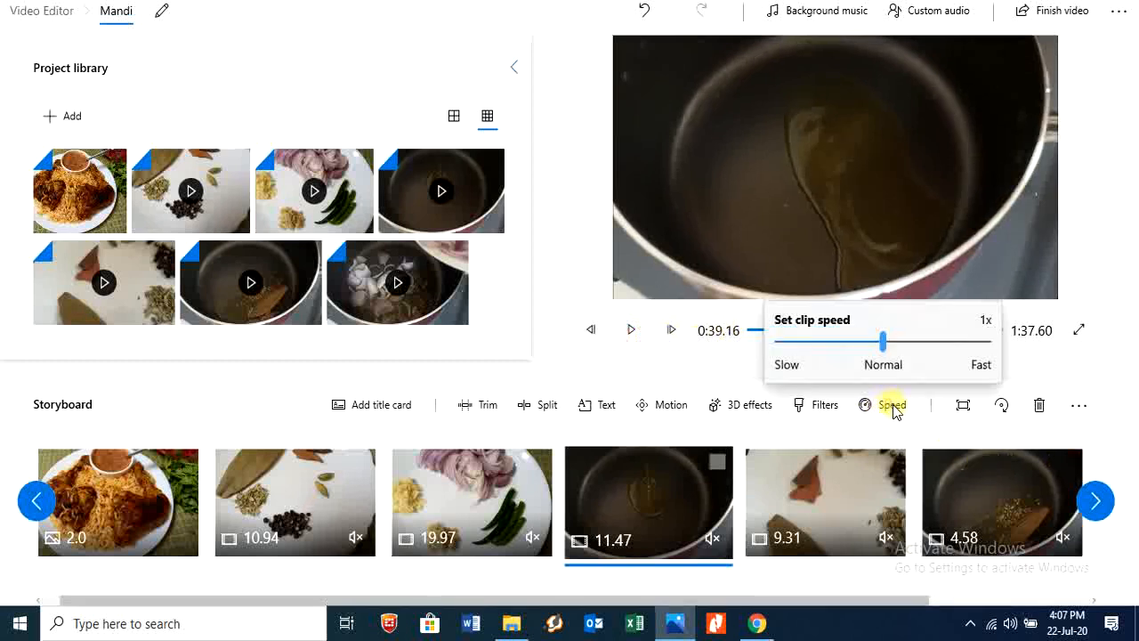
left_click(812, 342)
left_click(653, 507)
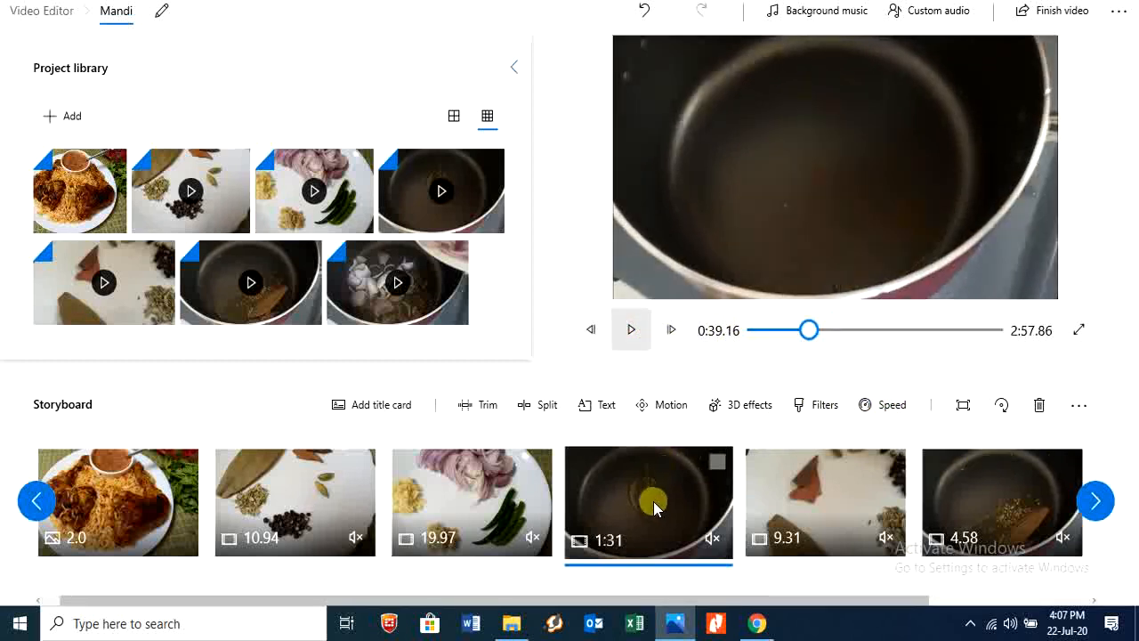
left_click(631, 331)
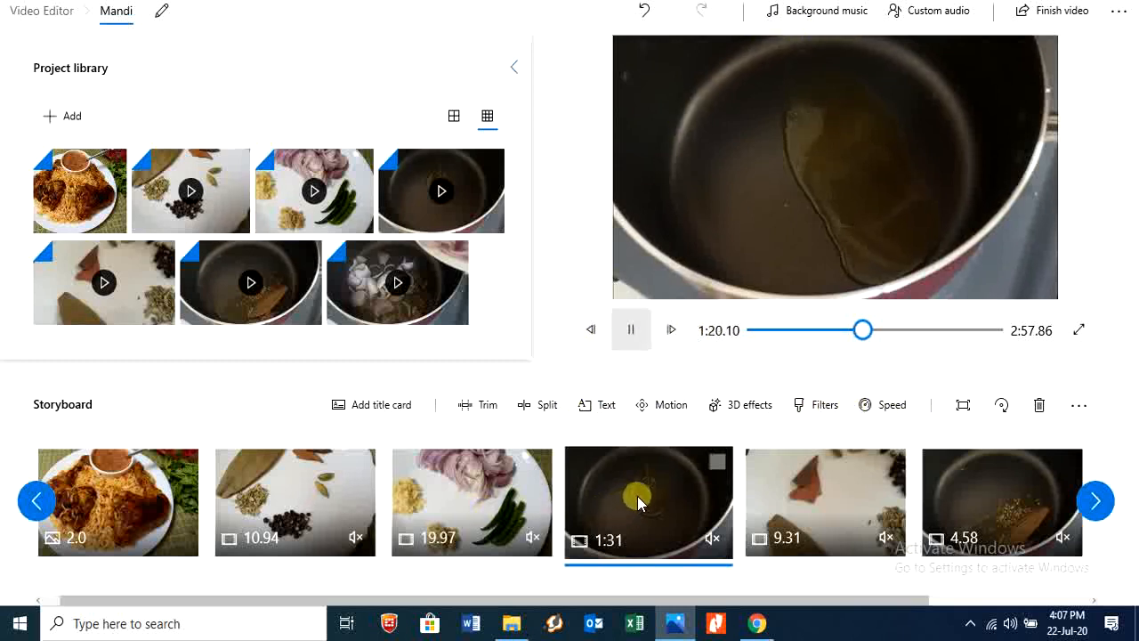
left_click(639, 327)
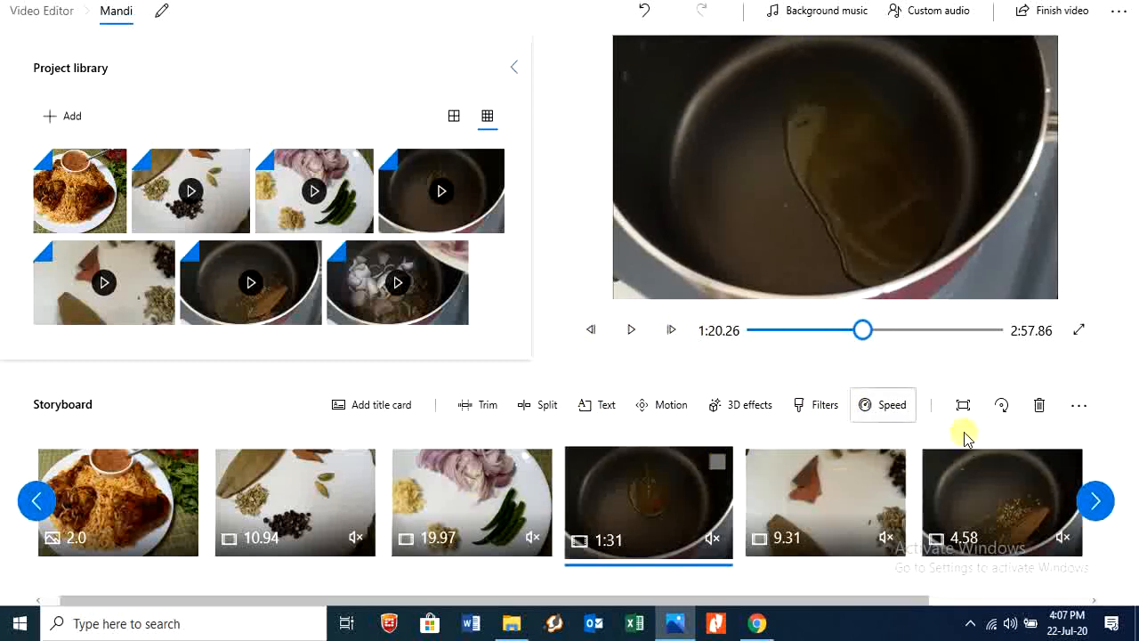
Restore the slowed pot clip to normal 1x speed.
left_click(890, 405)
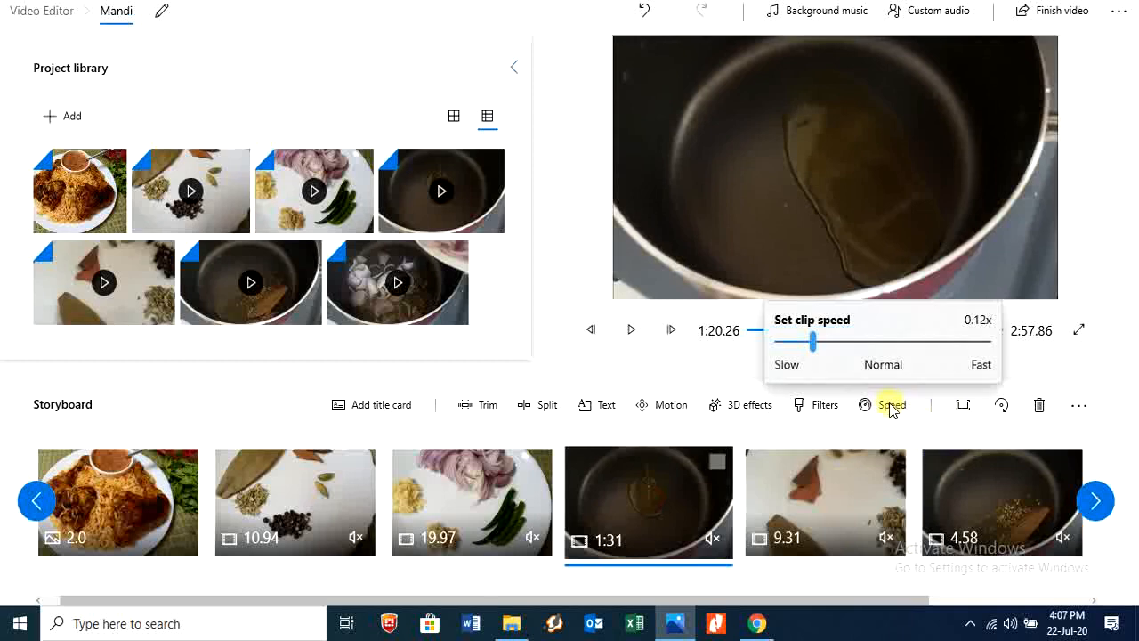
left_click(882, 343)
left_click(658, 504)
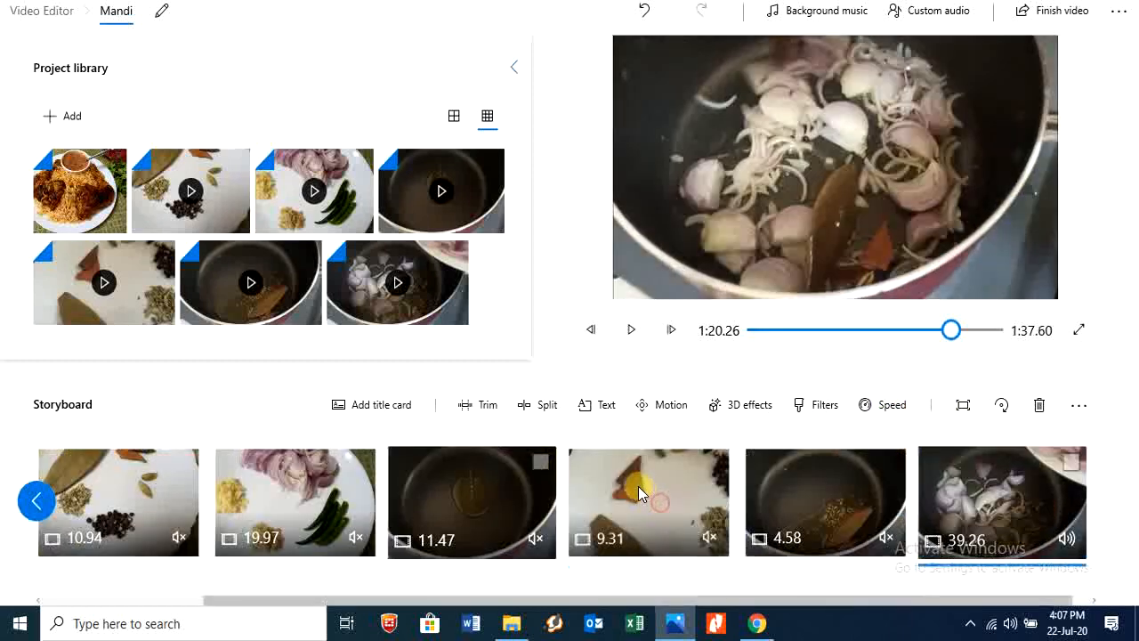
Find the point just before the oil is poured in the pot clip and trim the clip's start to 0:03.20.
left_click(438, 550)
left_click(481, 404)
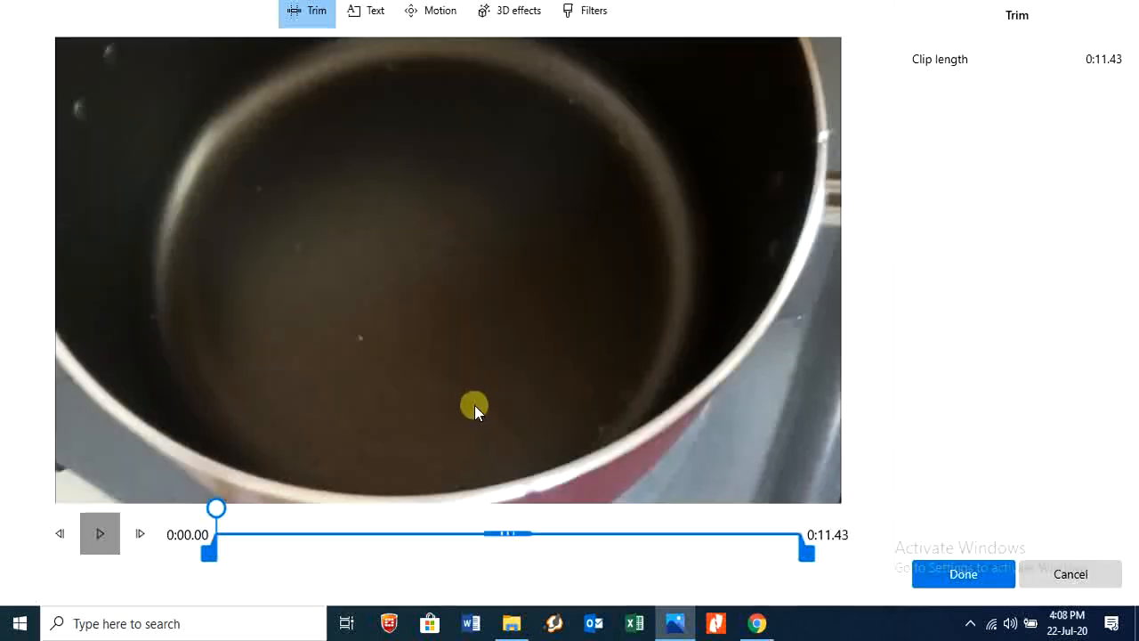
left_click(98, 532)
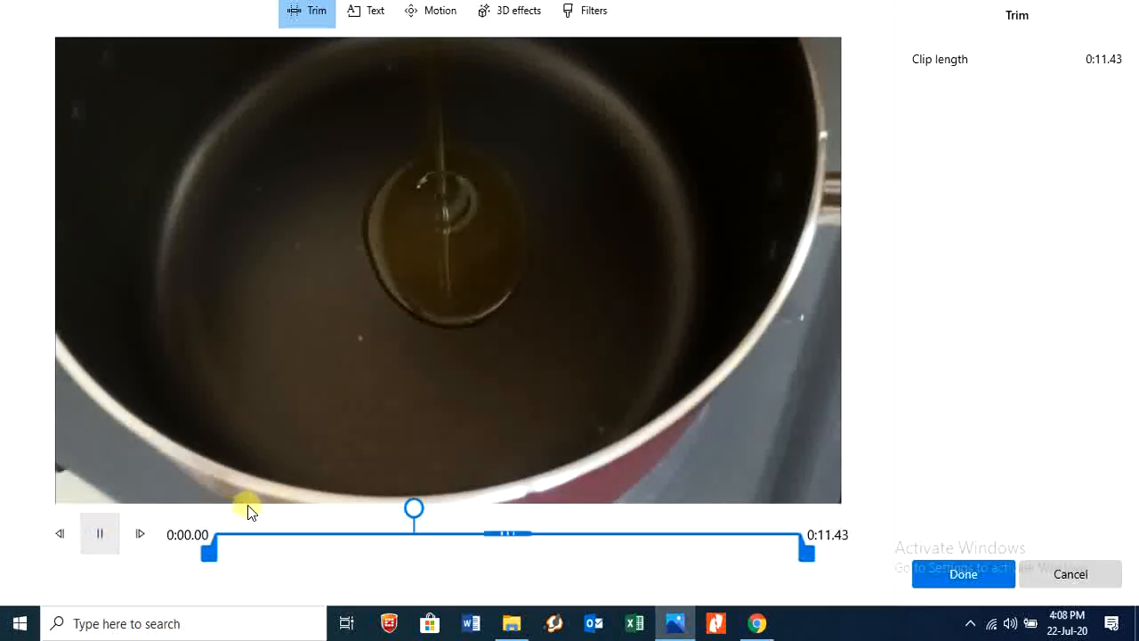
left_click(102, 534)
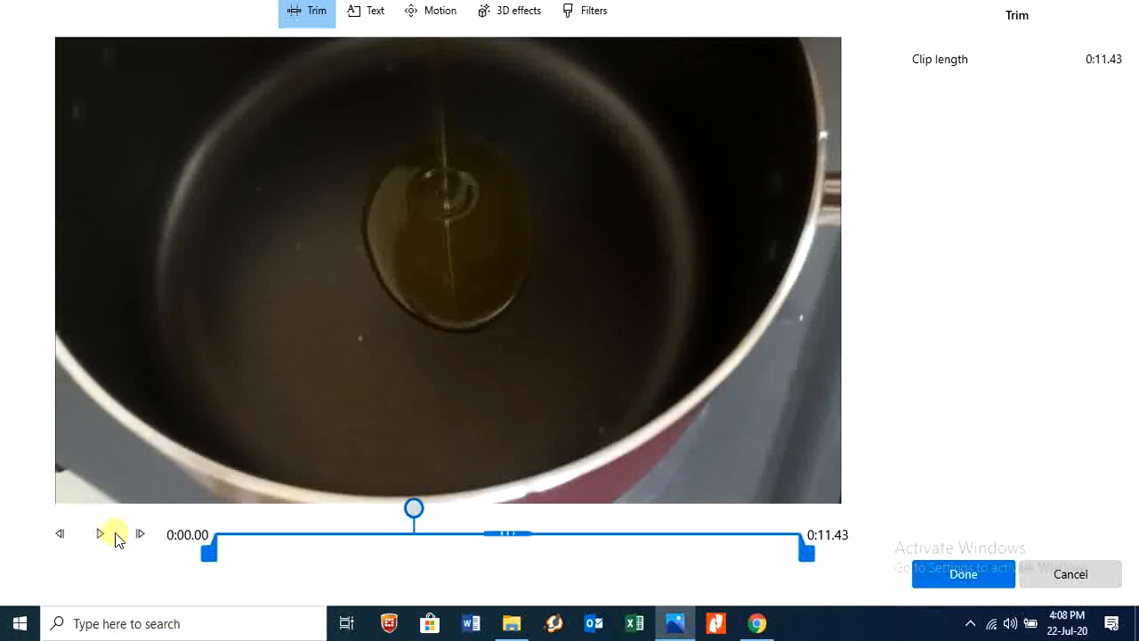
left_click_drag(419, 516, 386, 529)
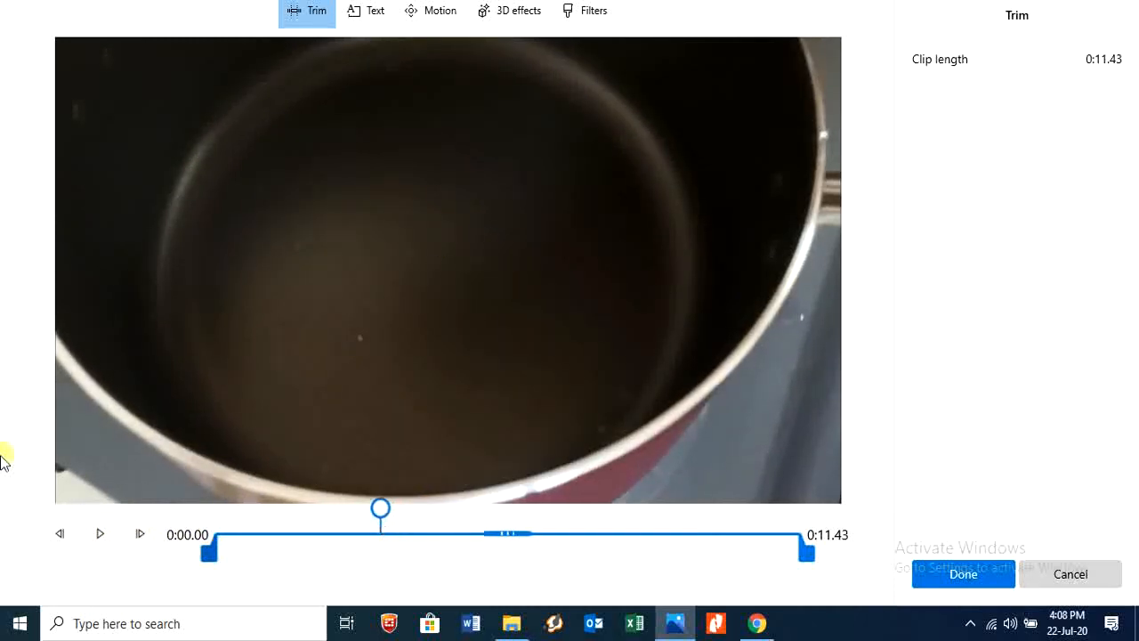
left_click_drag(210, 554, 370, 552)
Trim the pot clip's end to 0:04.73, apply the trim, and play the result in the preview.
left_click_drag(380, 509, 460, 549)
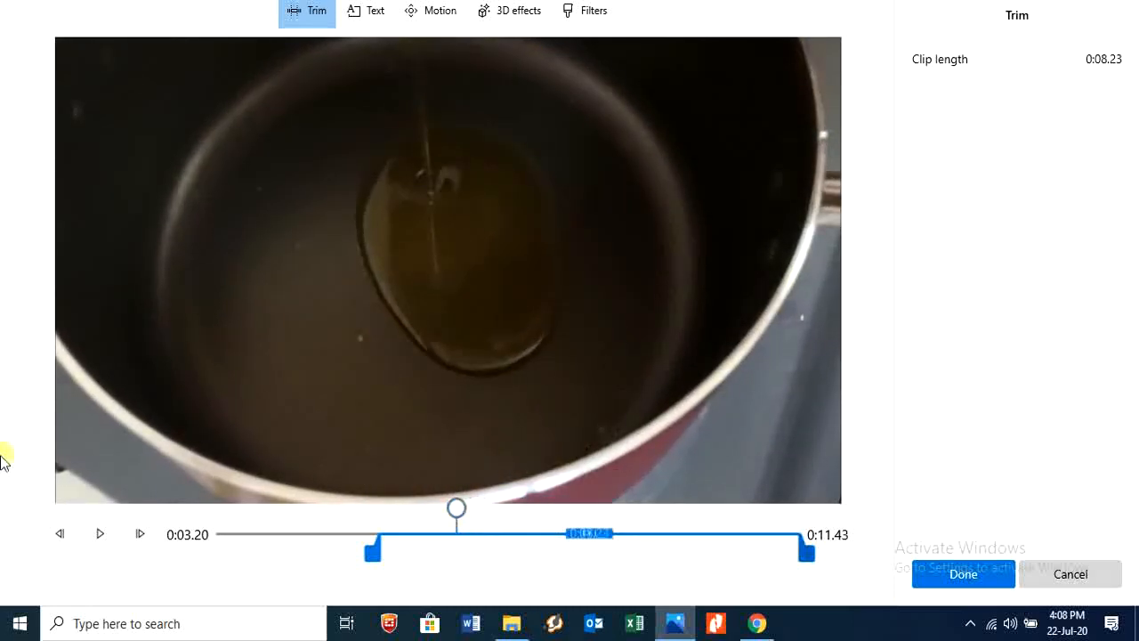
left_click(802, 559)
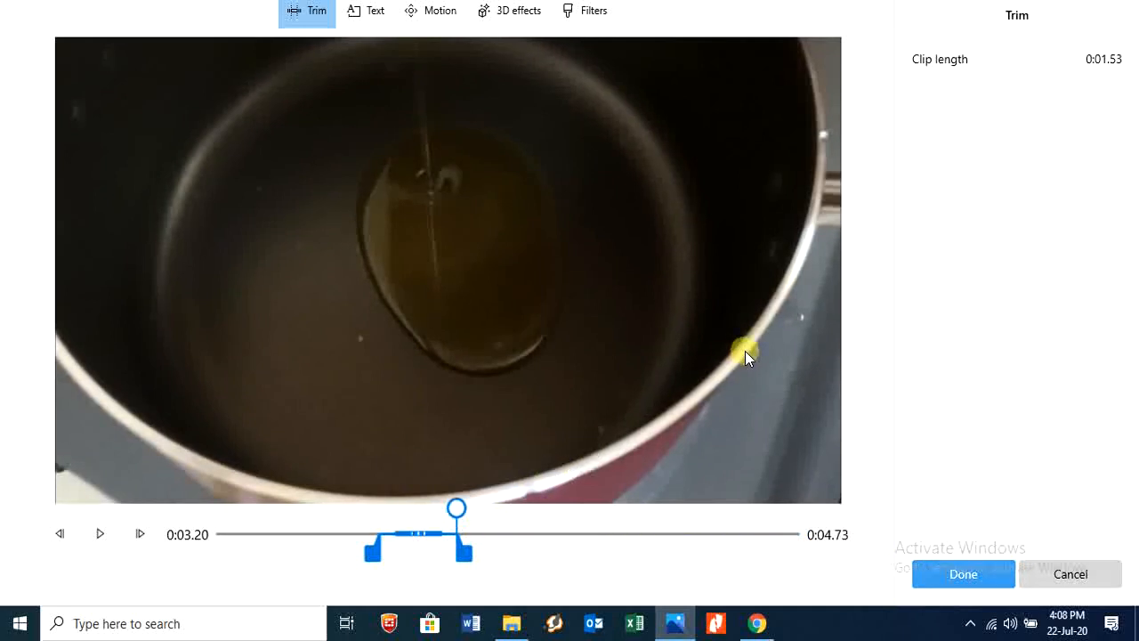
left_click(943, 571)
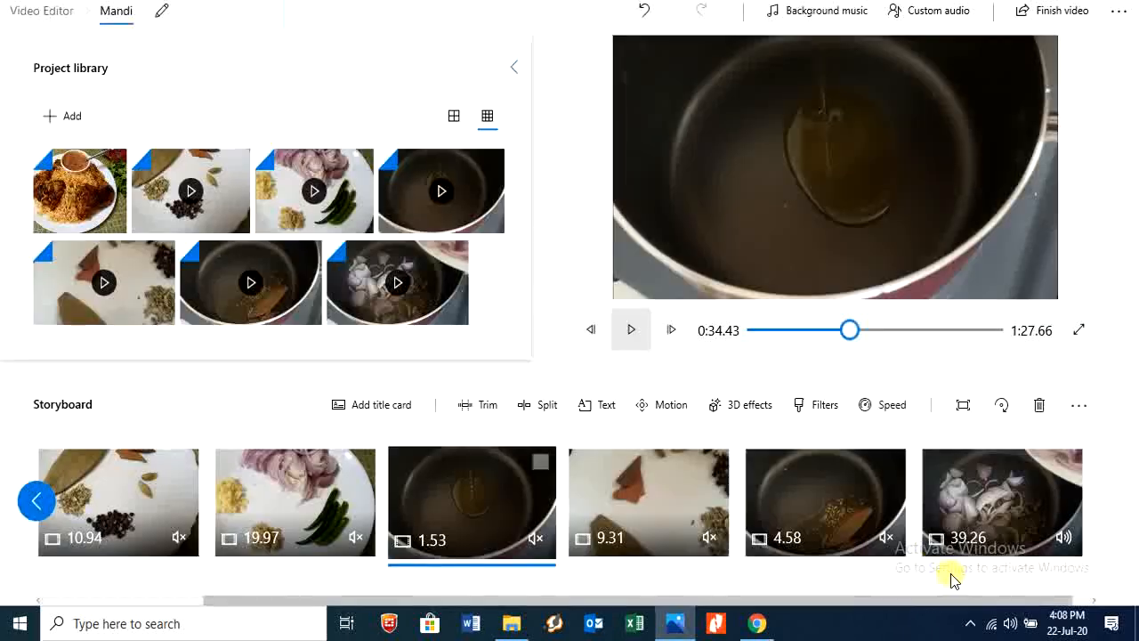
left_click(631, 330)
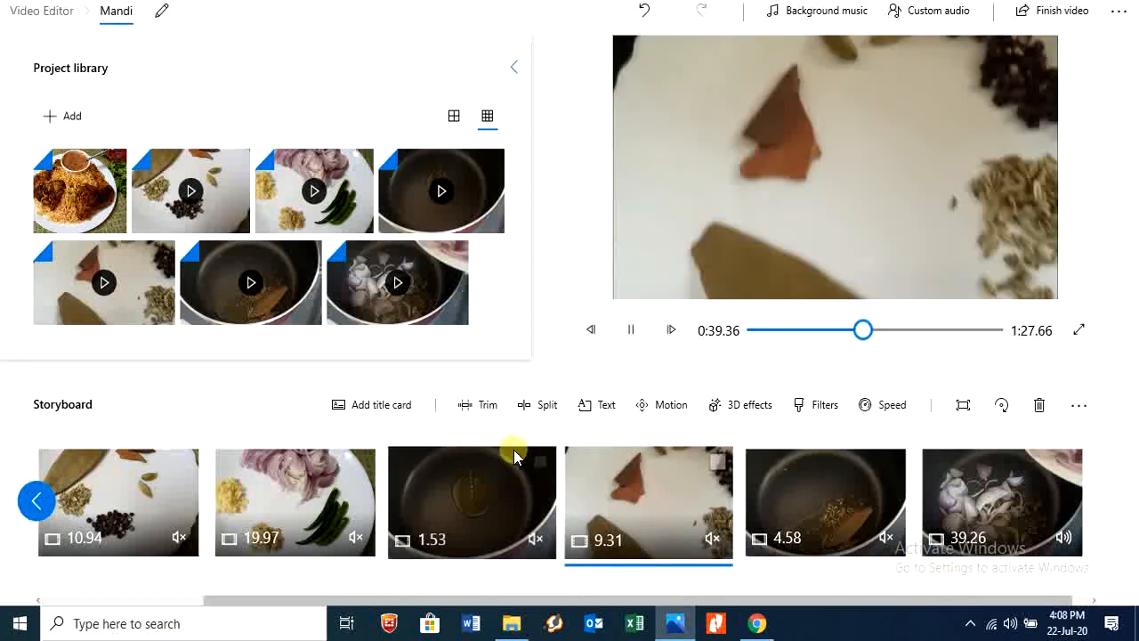
Review the oil-pouring, spice-plate, spices-in-pot and onion clips in turn in the preview.
left_click(505, 485)
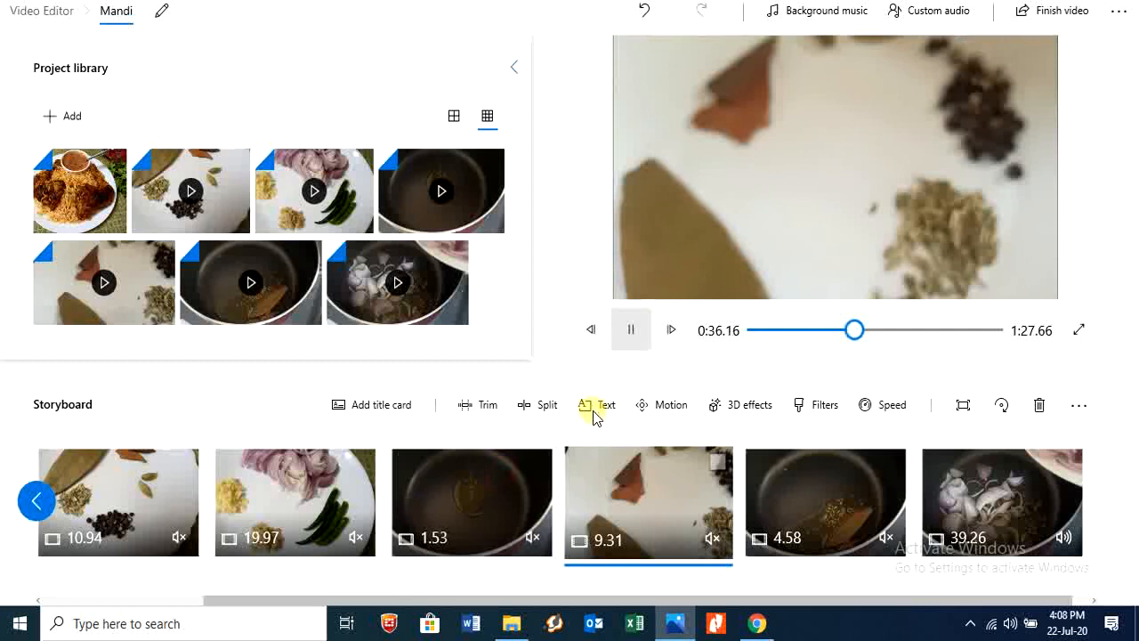
left_click(631, 330)
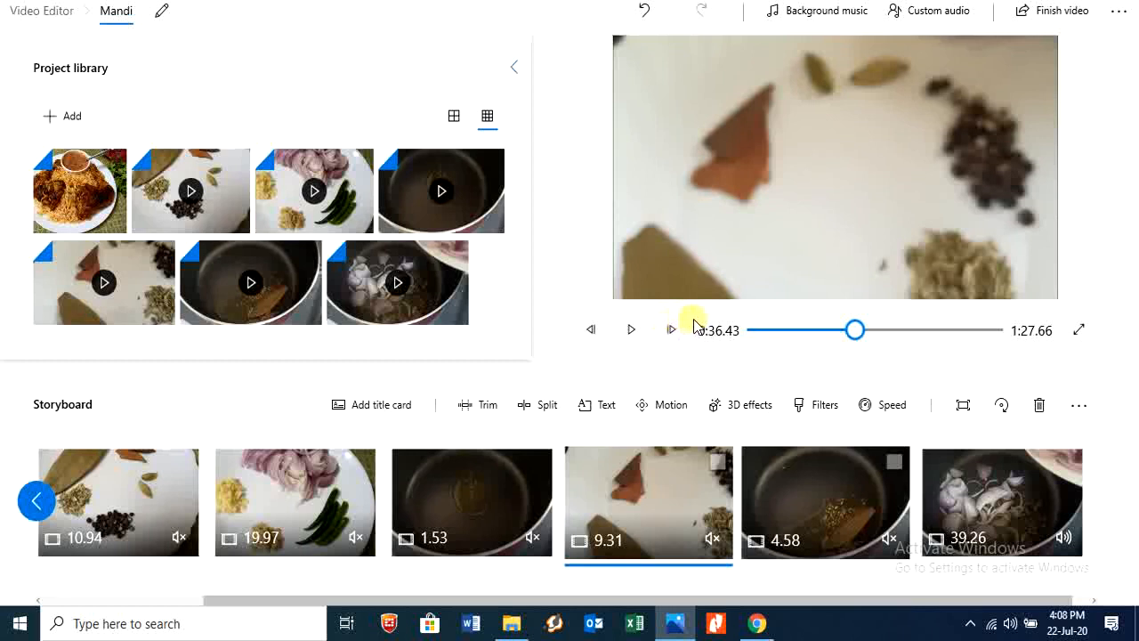
left_click(812, 481)
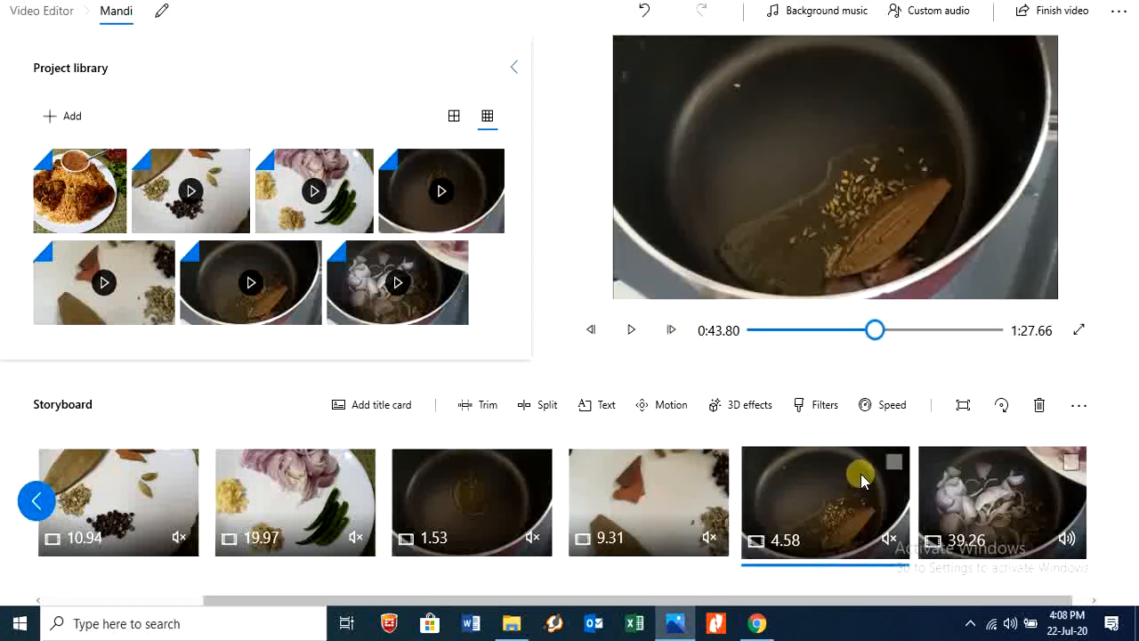
left_click(956, 488)
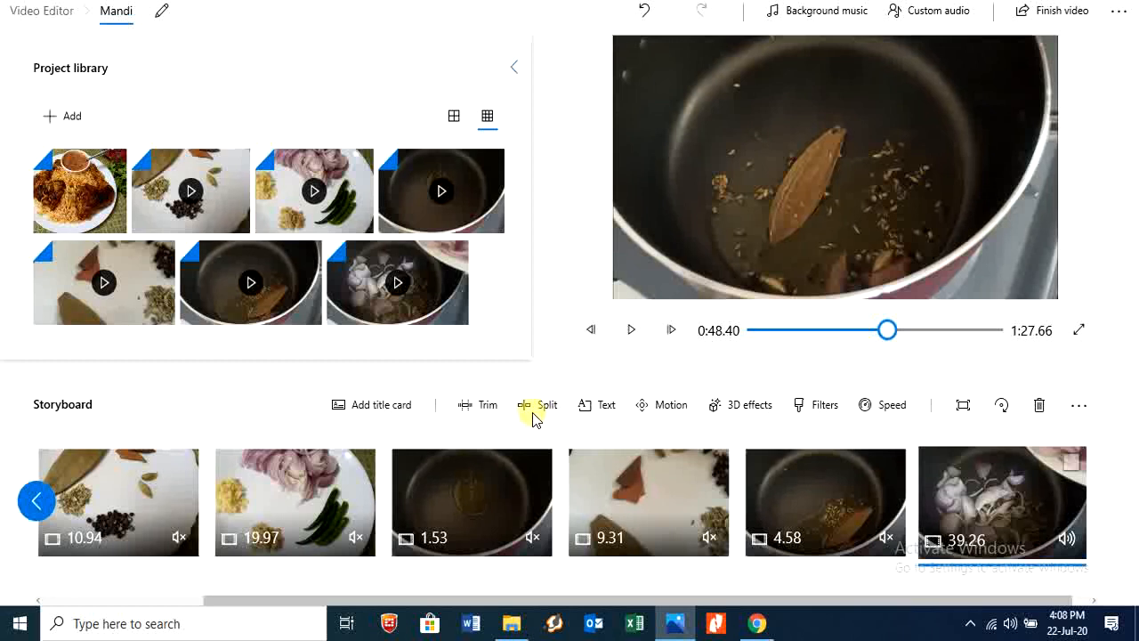
left_click(628, 331)
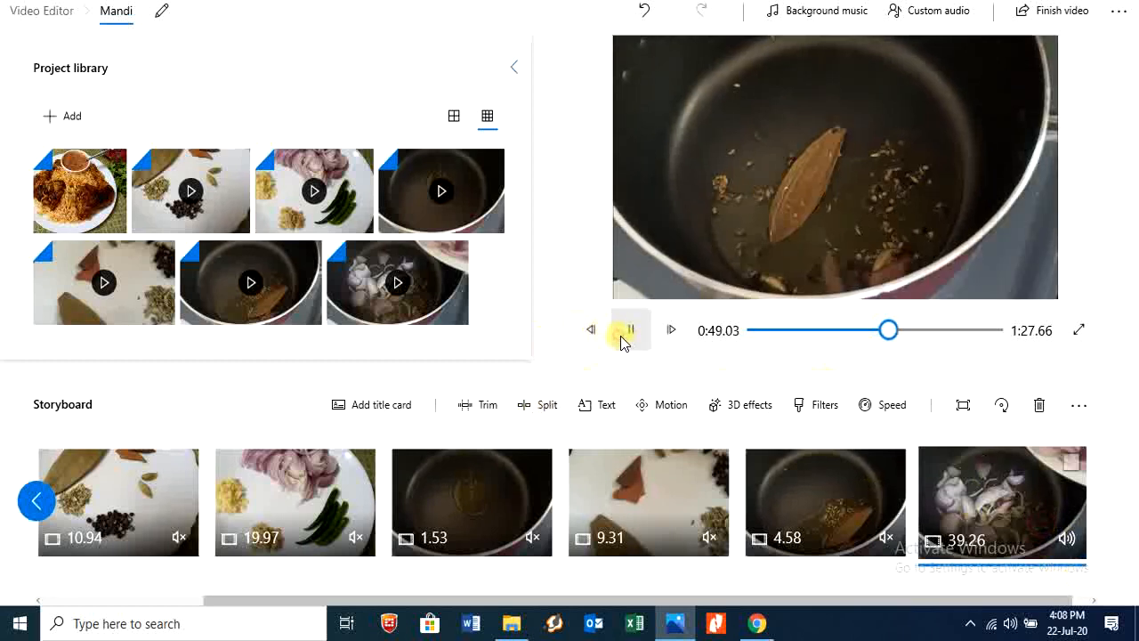
left_click(627, 331)
Mute the final onion clip and play it through to the stage where the onions are in the pot.
left_click(1068, 539)
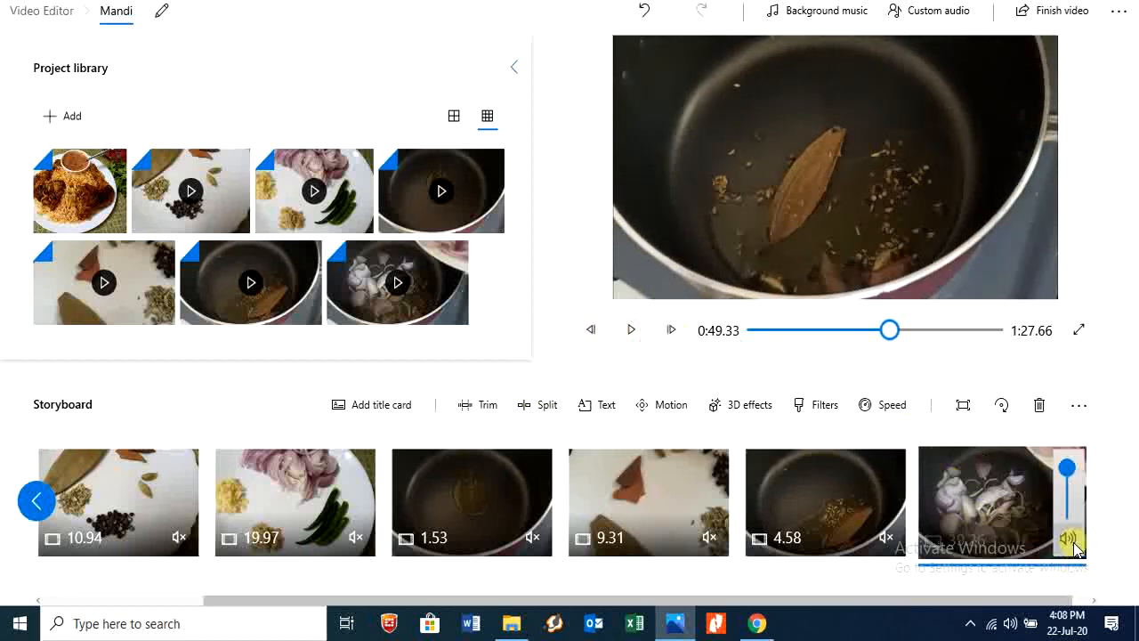
left_click(629, 335)
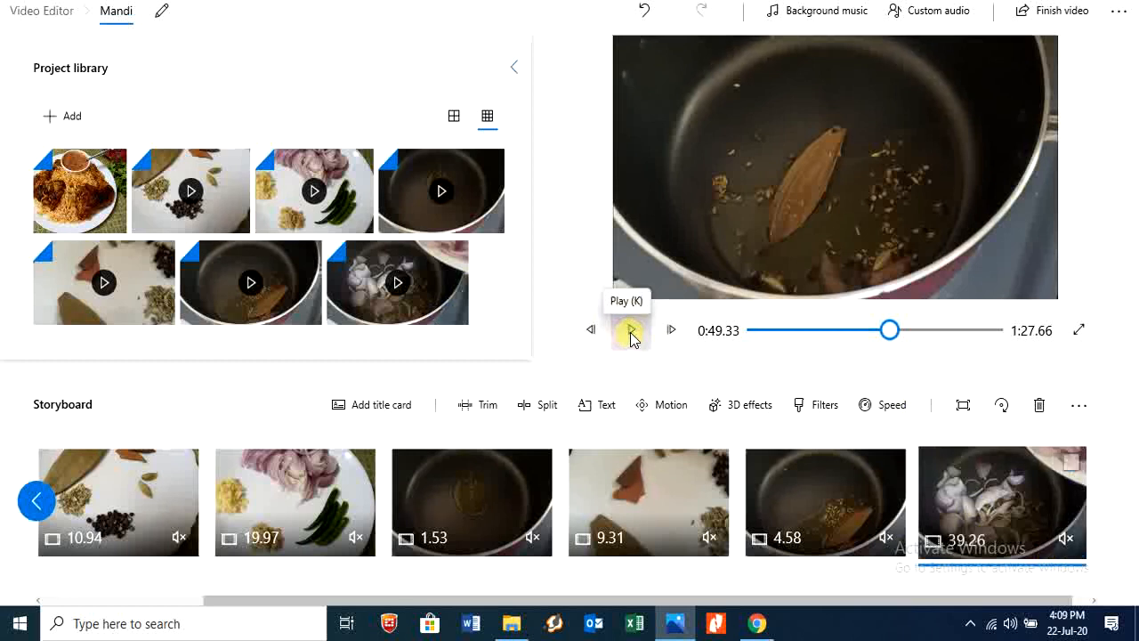
left_click(631, 335)
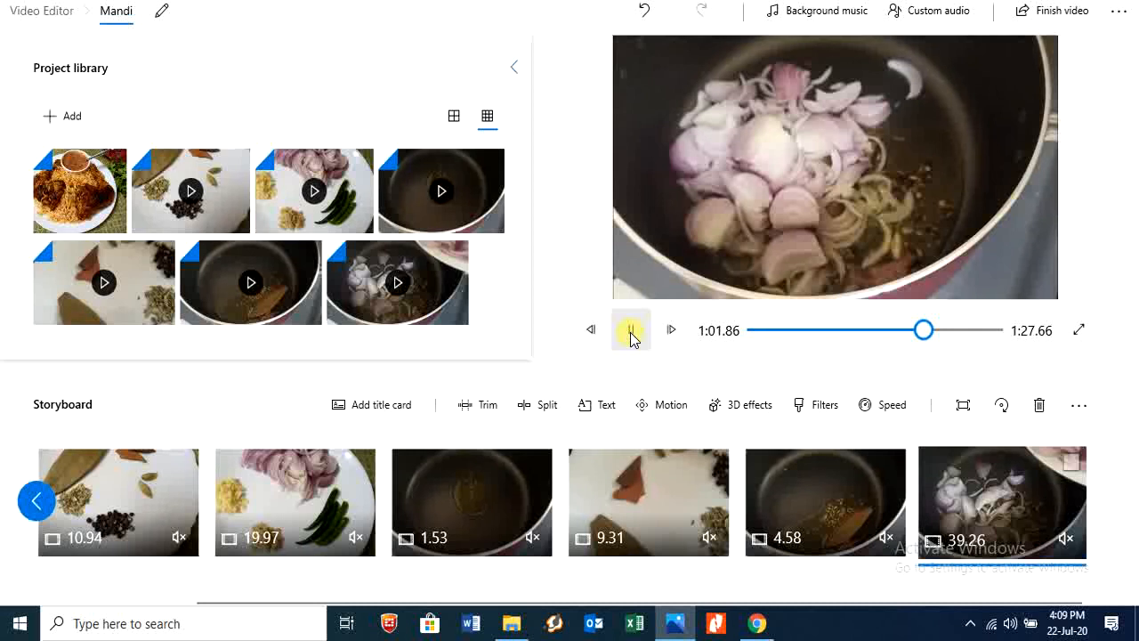
left_click(631, 331)
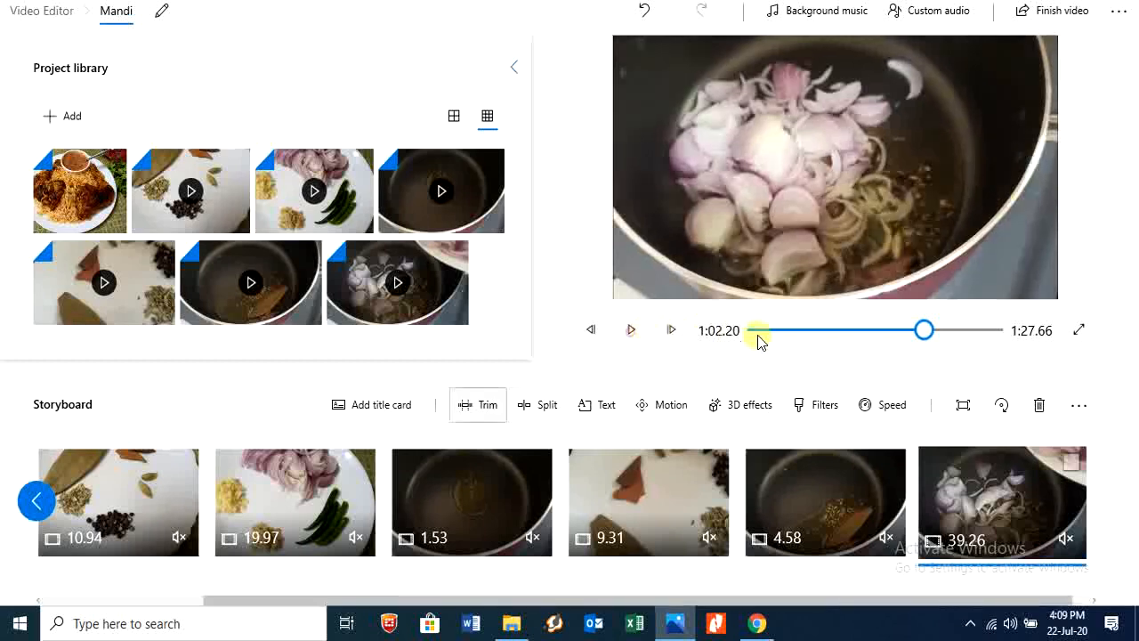
left_click(488, 405)
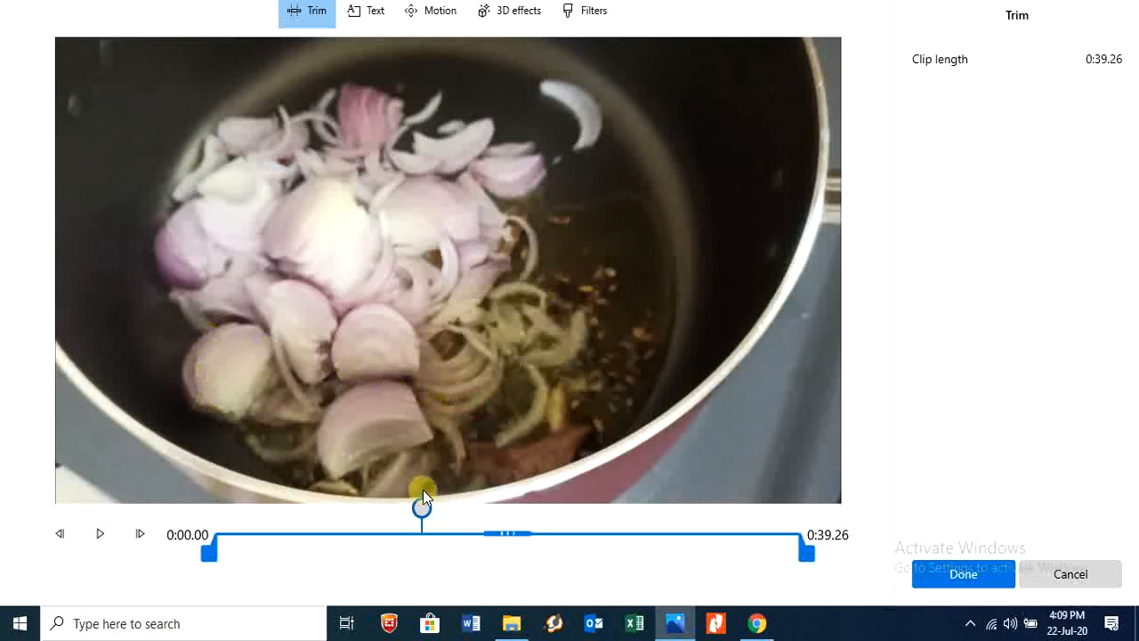
mouse_move(425, 509)
left_mouse_down()
mouse_move(219, 508)
mouse_move(303, 522)
mouse_move(402, 509)
left_mouse_up()
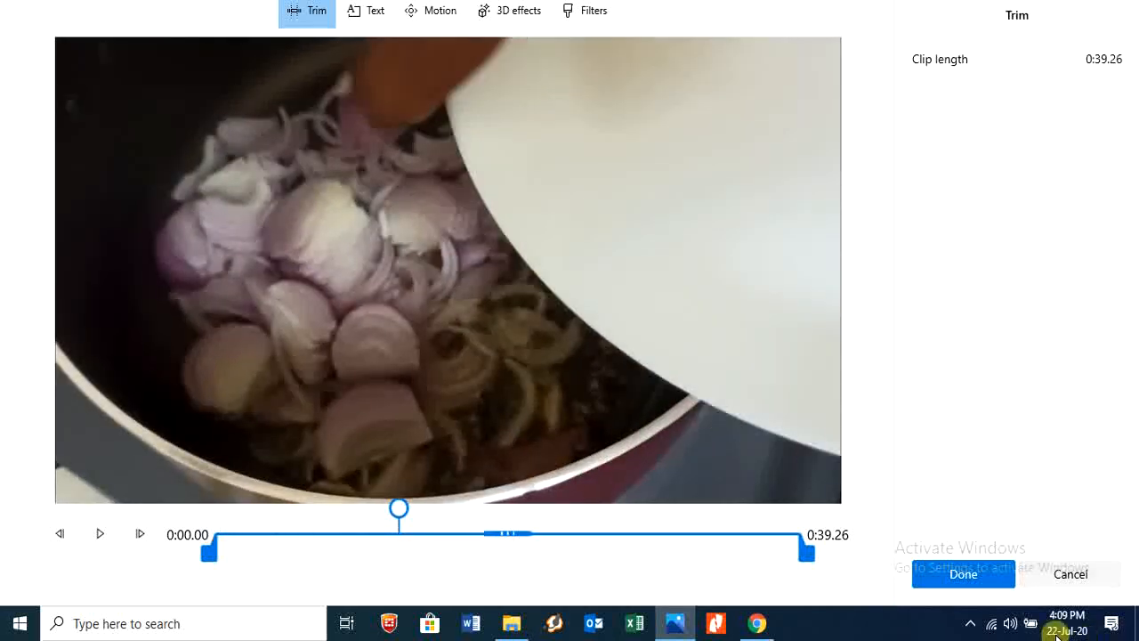
left_click(1065, 577)
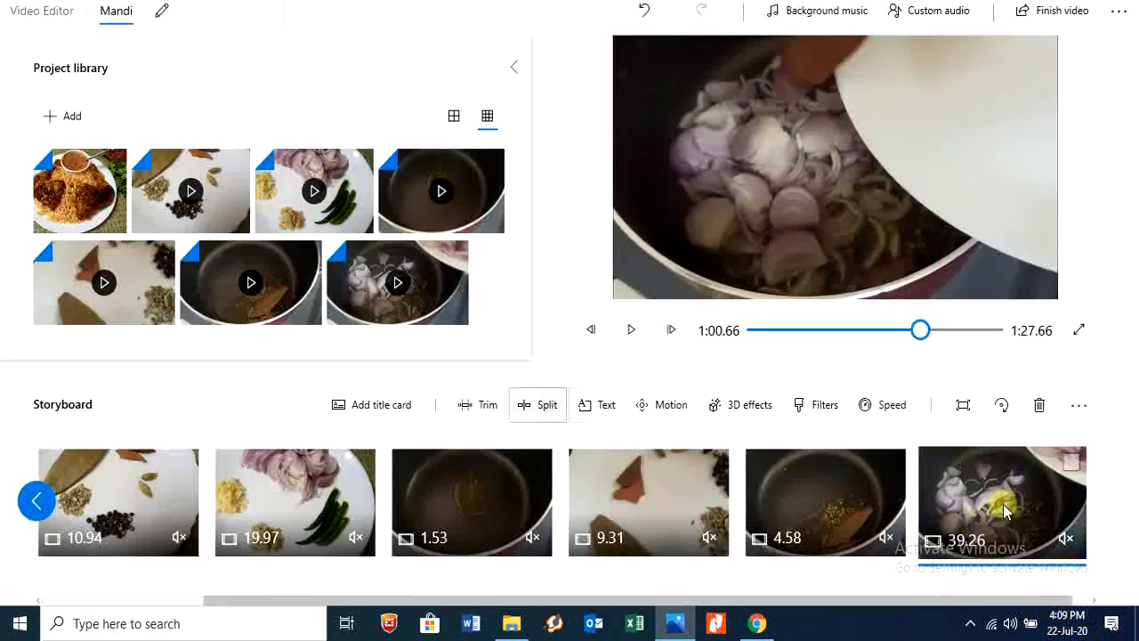
Split the onion clip at 0:01.26, just before the onion plate enters the frame, and apply the split.
left_click(543, 410)
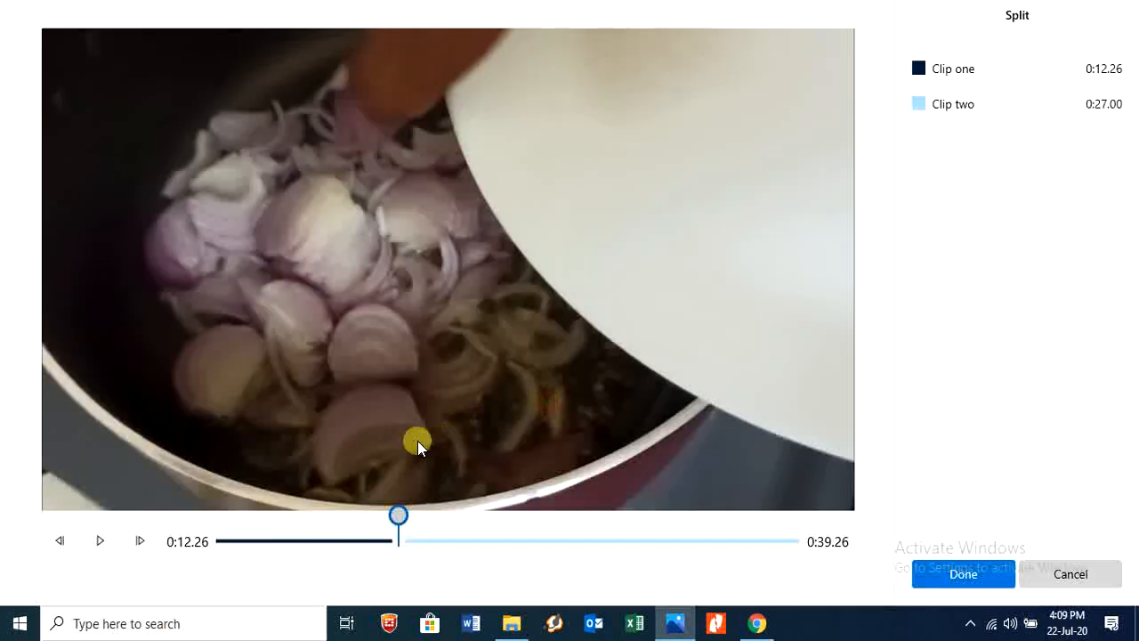
left_click(399, 512)
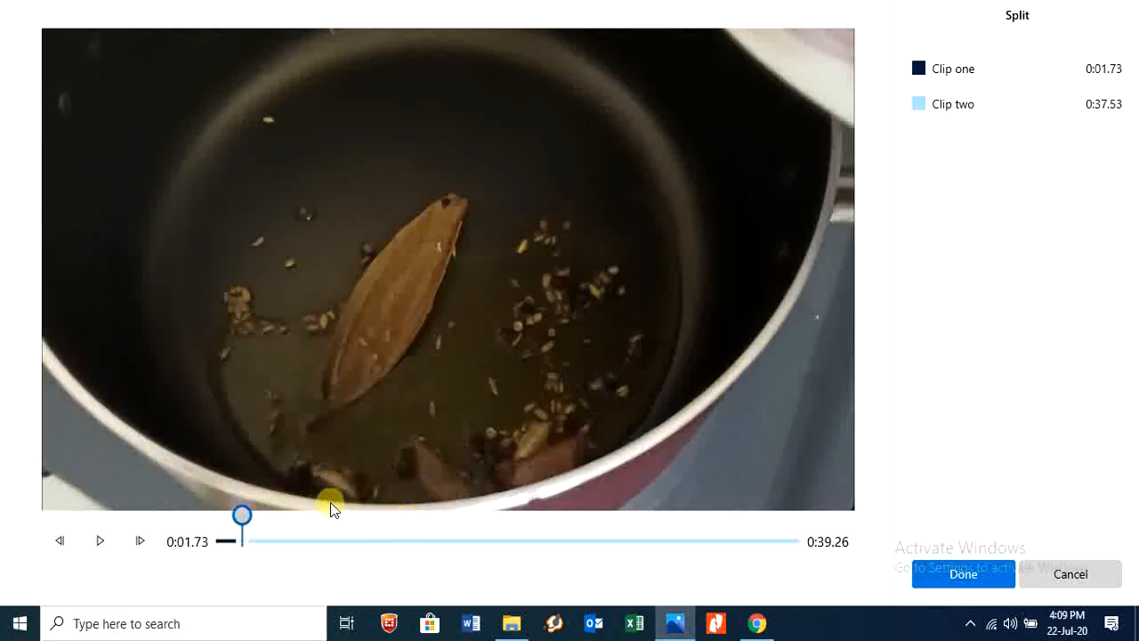
mouse_move(246, 517)
left_mouse_down()
mouse_move(271, 520)
mouse_move(239, 537)
left_mouse_up()
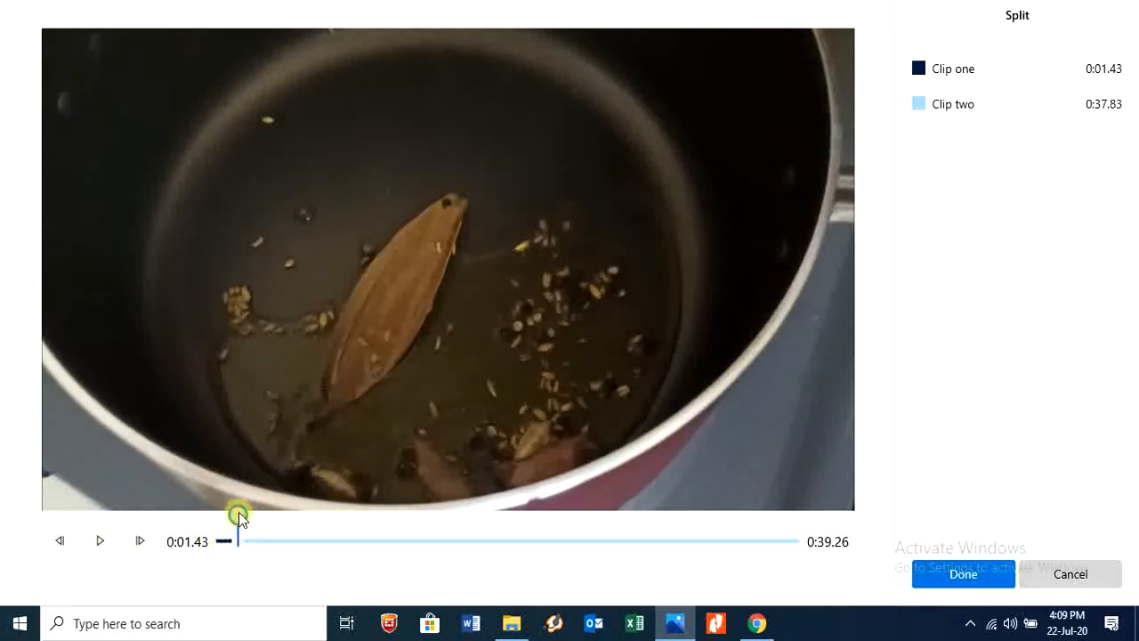
left_click_drag(238, 514, 467, 516)
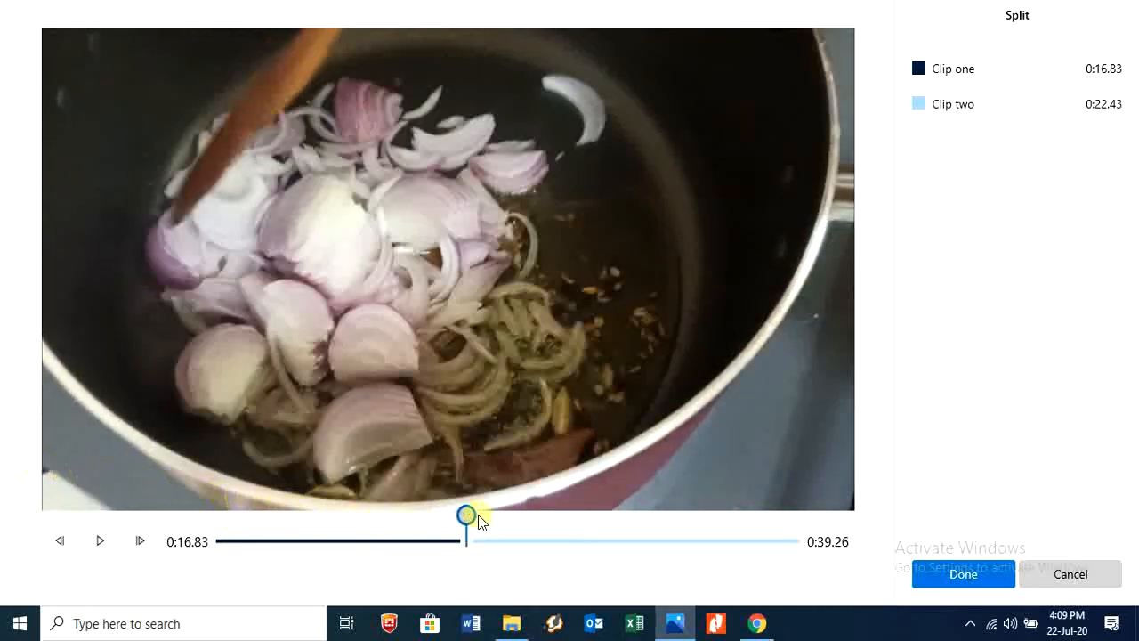
left_click_drag(466, 514, 252, 509)
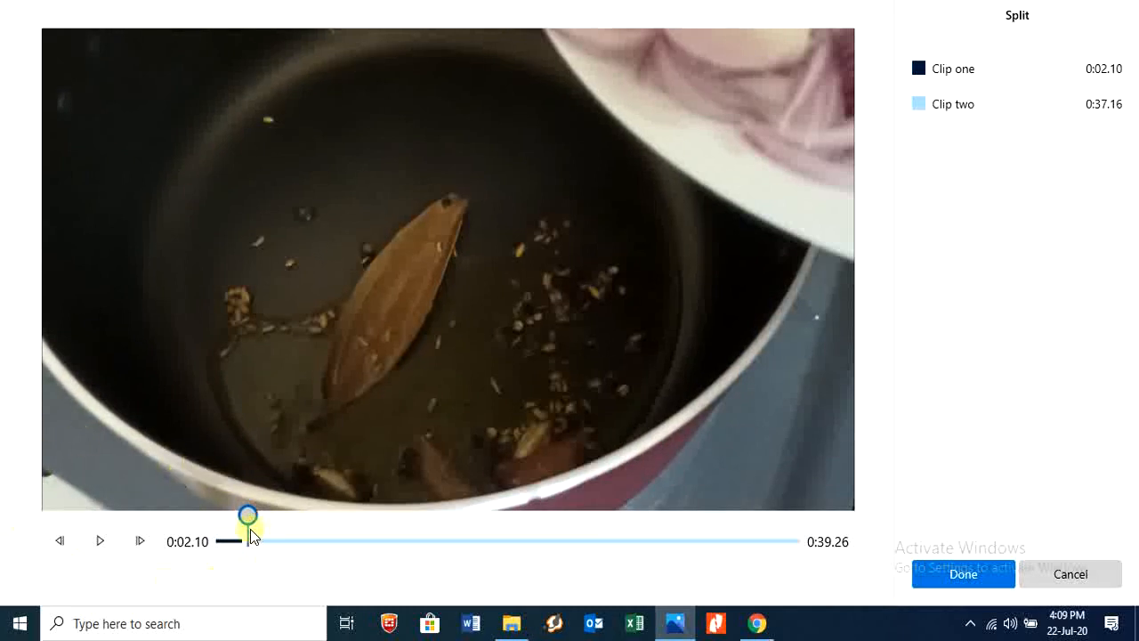
left_click_drag(247, 517, 236, 517)
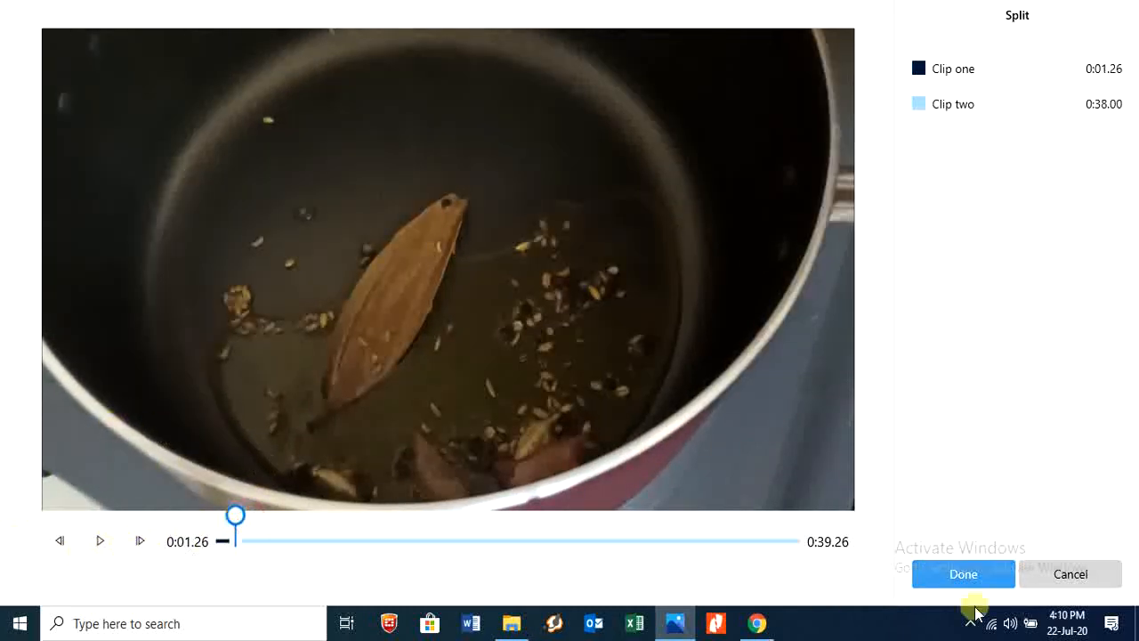
left_click(994, 581)
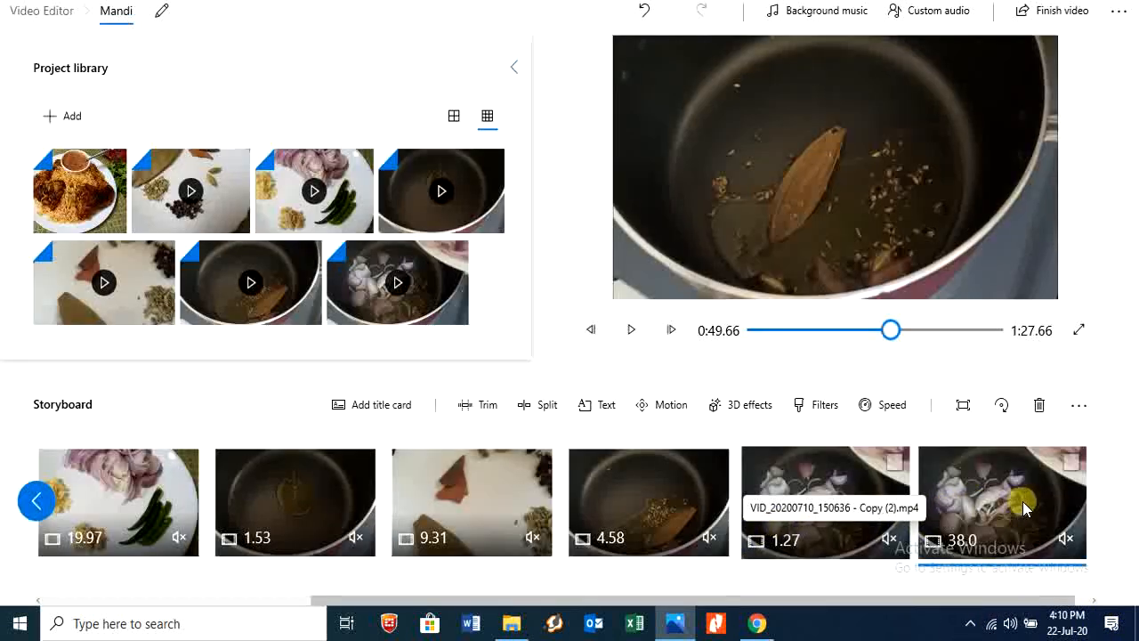
Play from the short first part of the split onion clip into the second part and pause.
left_click(826, 537)
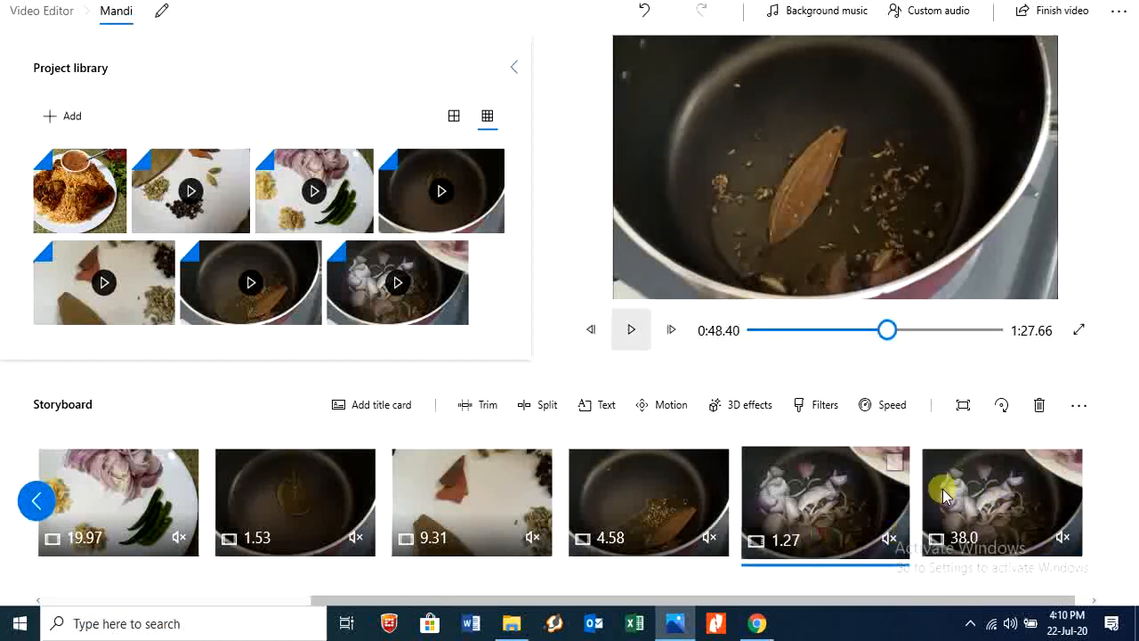
left_click(631, 330)
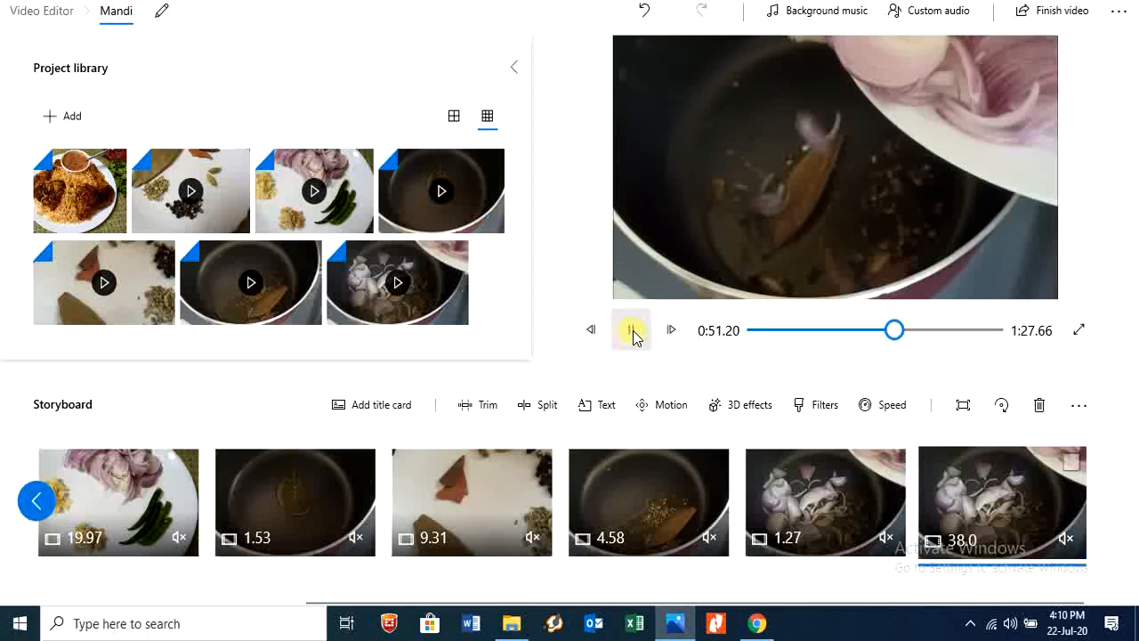
left_click(631, 330)
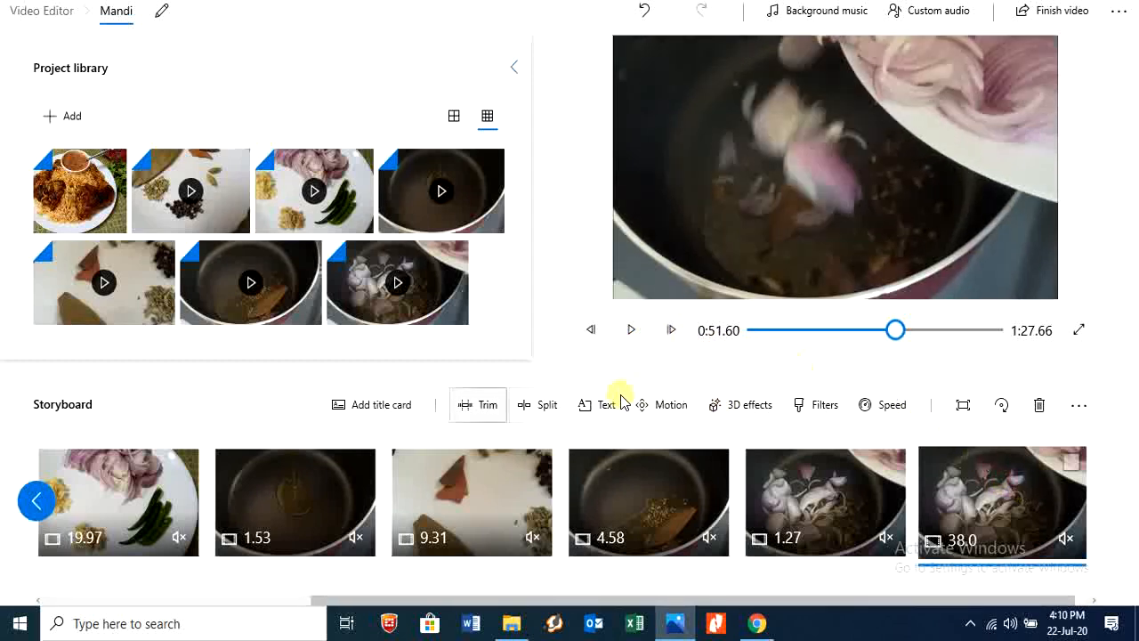
Trim the start of the second onion clip to 0:14.43, apply it, and play across the cut from the first part.
left_click(488, 405)
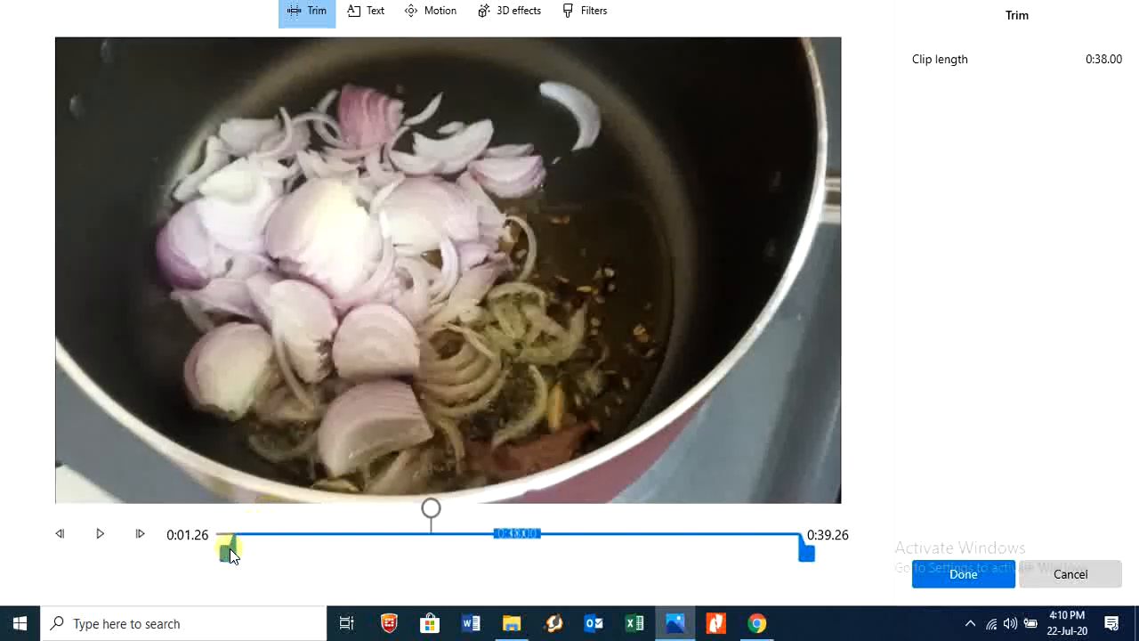
left_click_drag(233, 556, 422, 551)
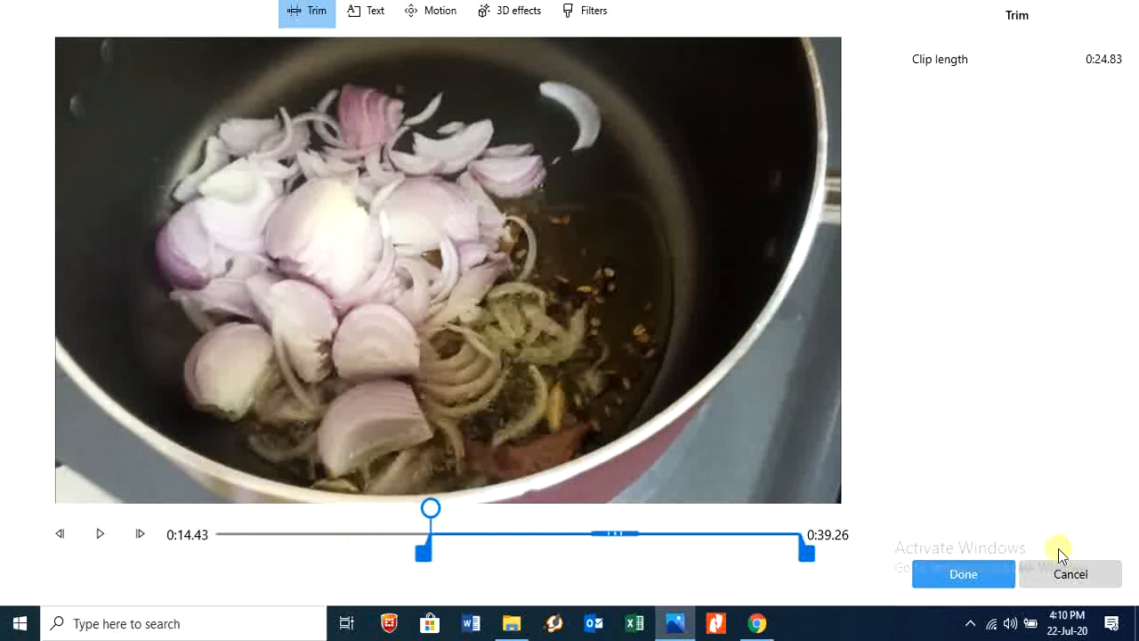
left_click(995, 575)
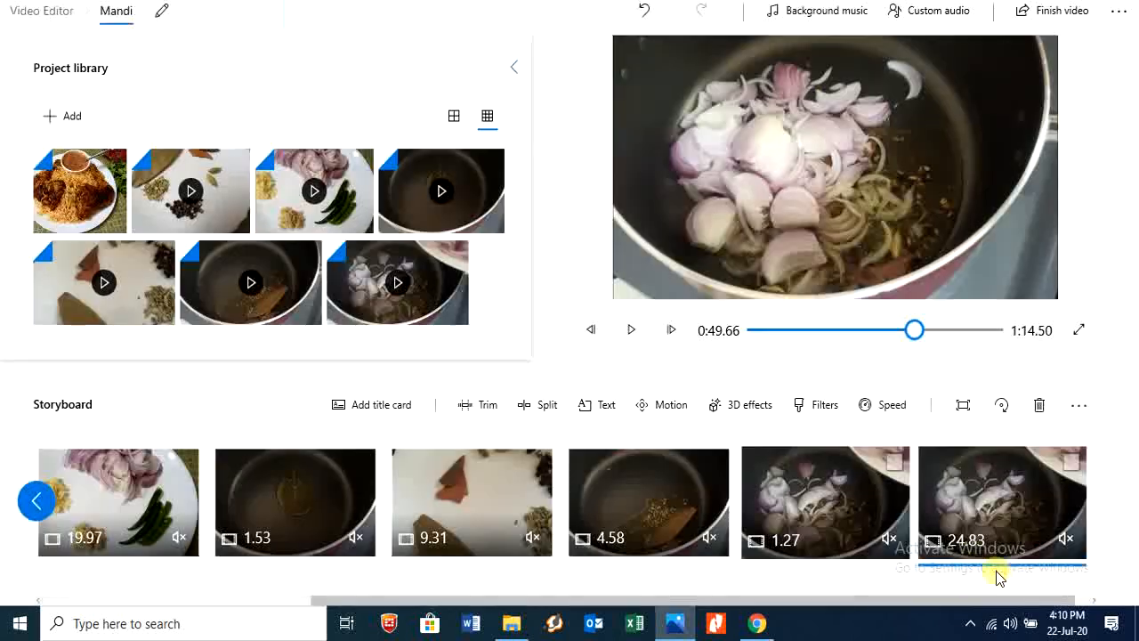
left_click(807, 491)
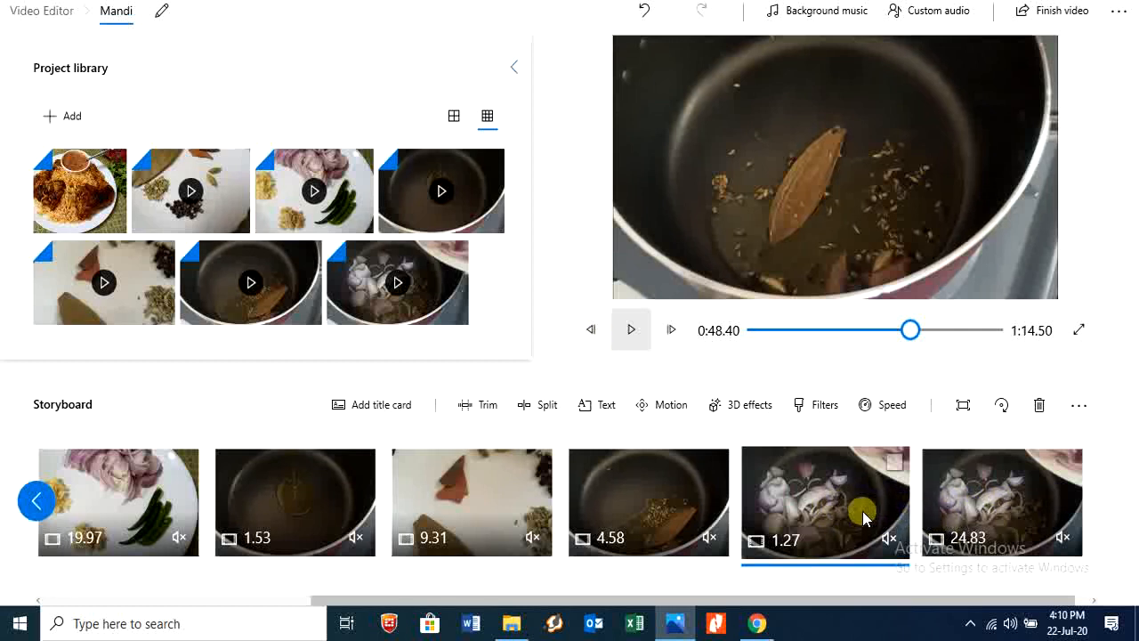
left_click(632, 331)
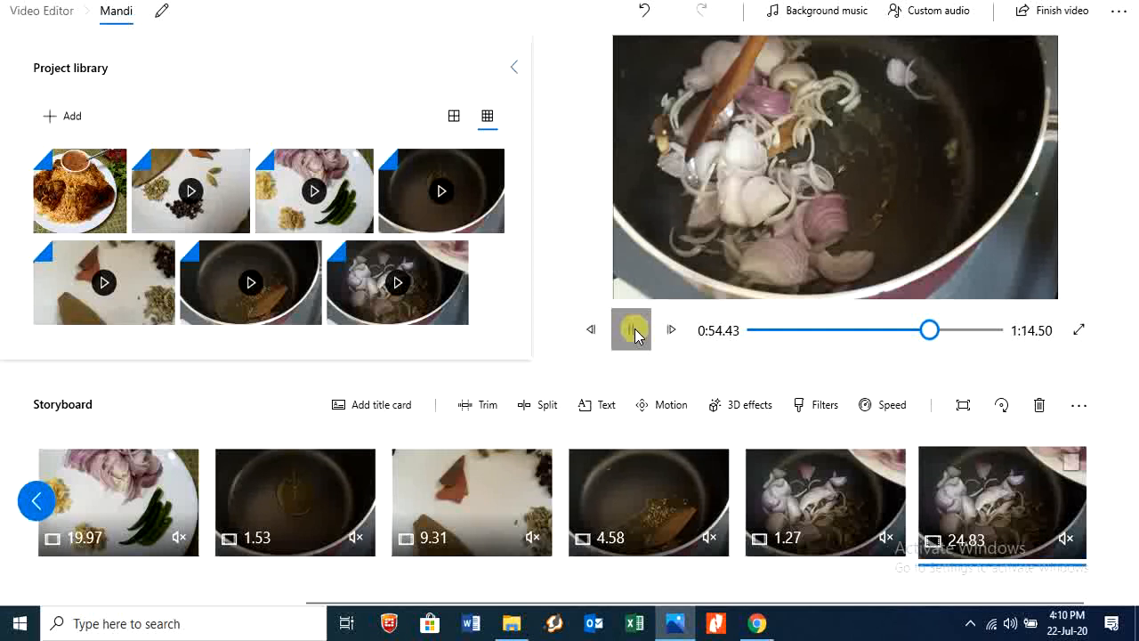
left_click(632, 331)
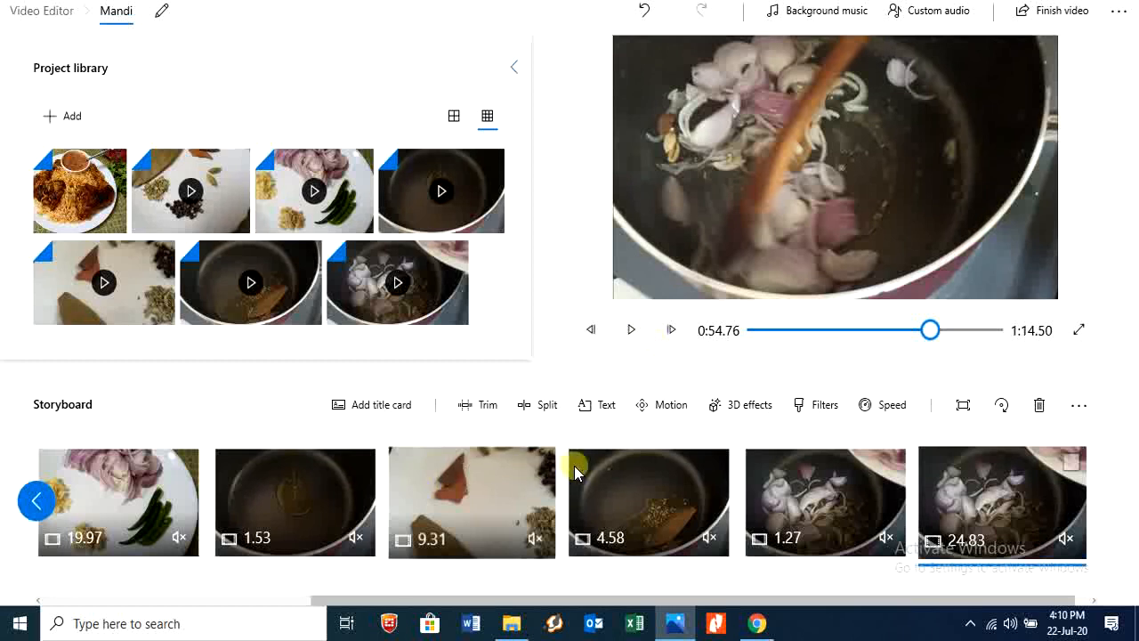
Add the text "Oil" in the Classic animated style to the 9.31-second spice-plate clip.
left_click(512, 494)
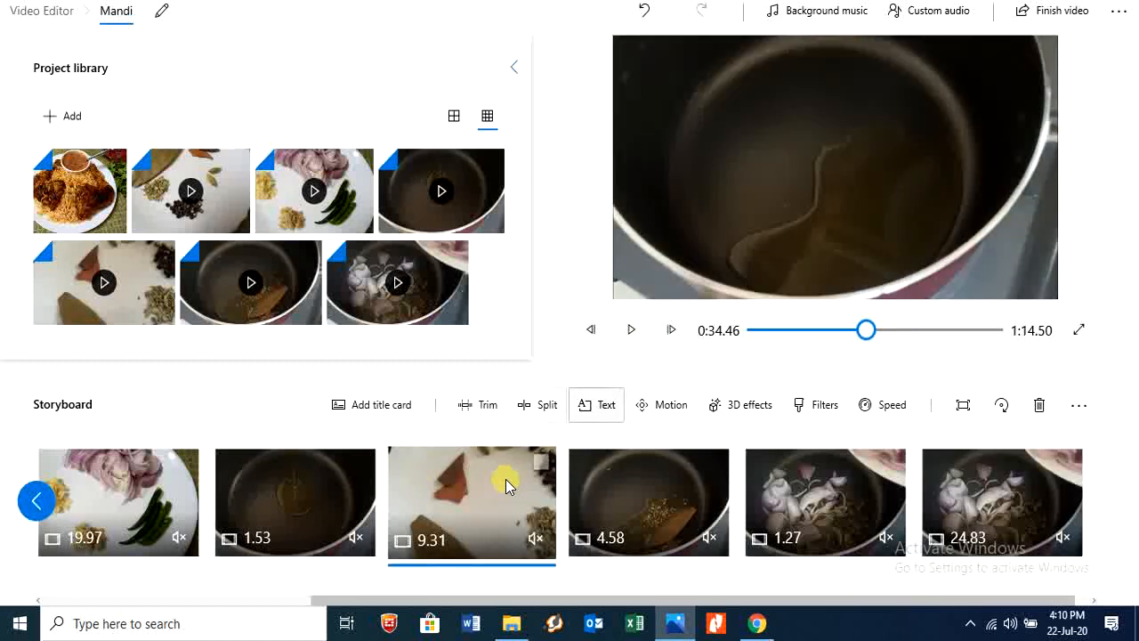
left_click(596, 405)
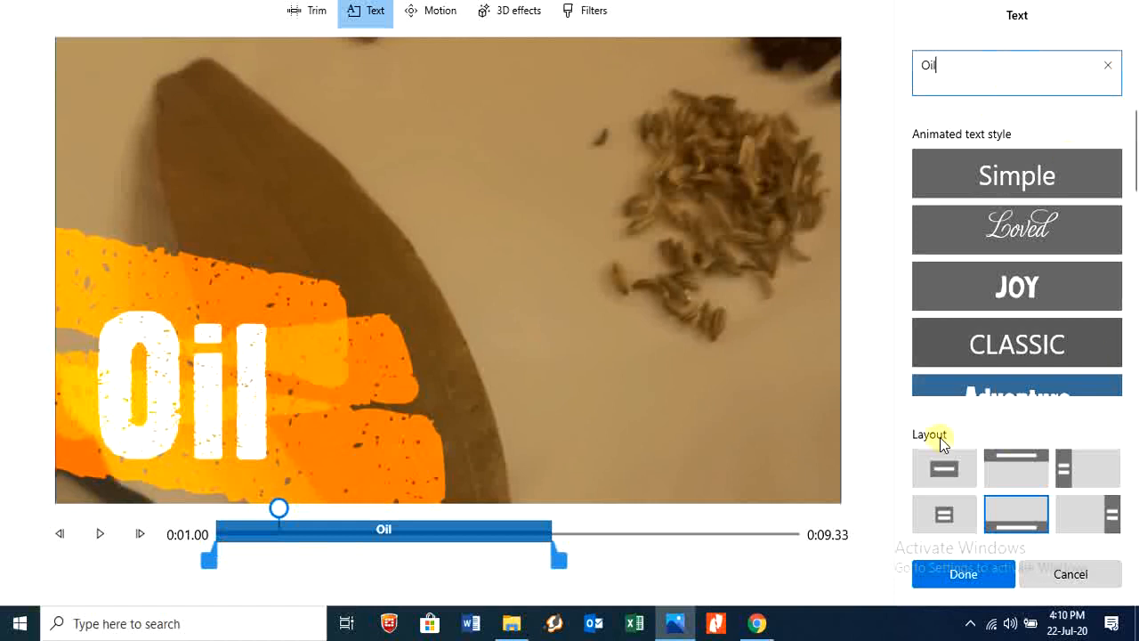
left_click(944, 322)
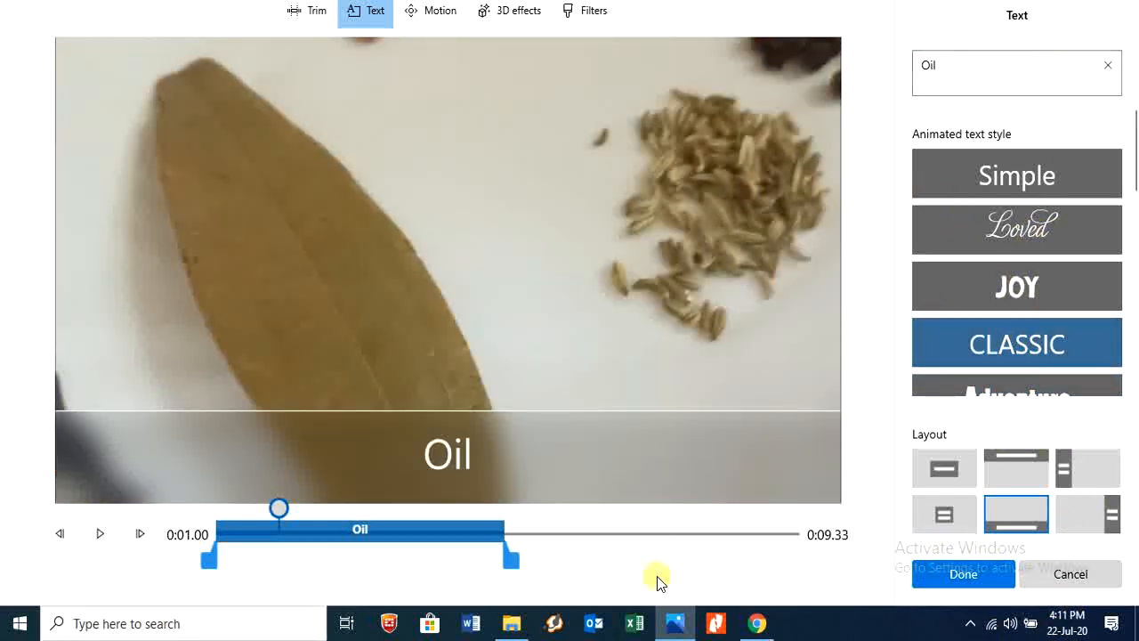
Preview the "Oil" caption from the clip's beginning and move its start to just past 0:02.26.
left_click_drag(283, 507, 153, 508)
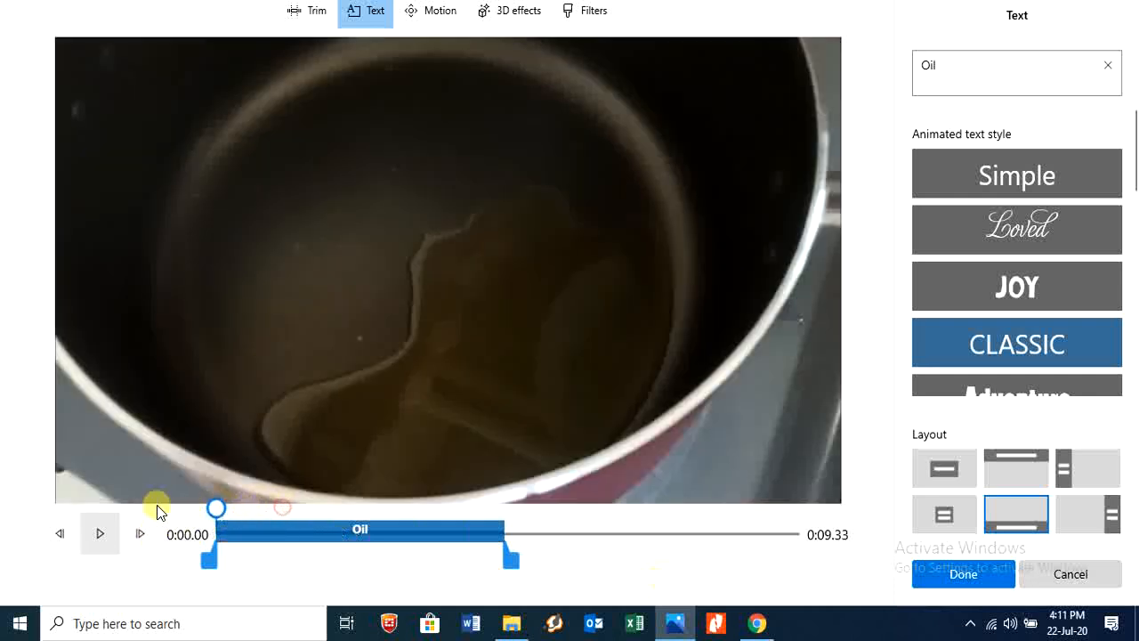
left_click(99, 533)
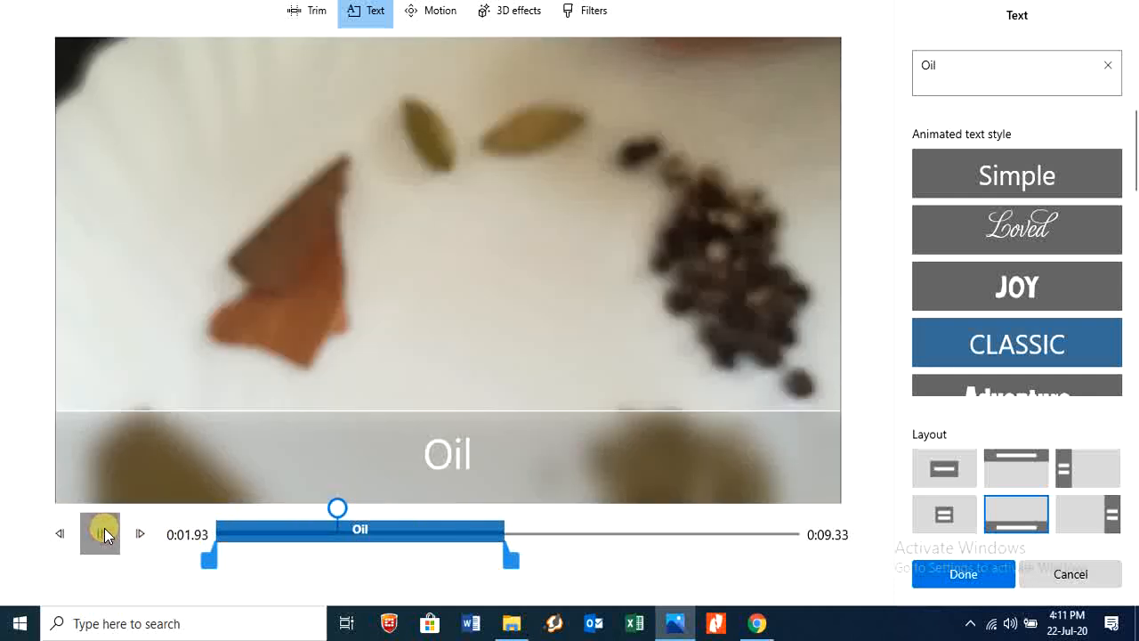
left_click(102, 534)
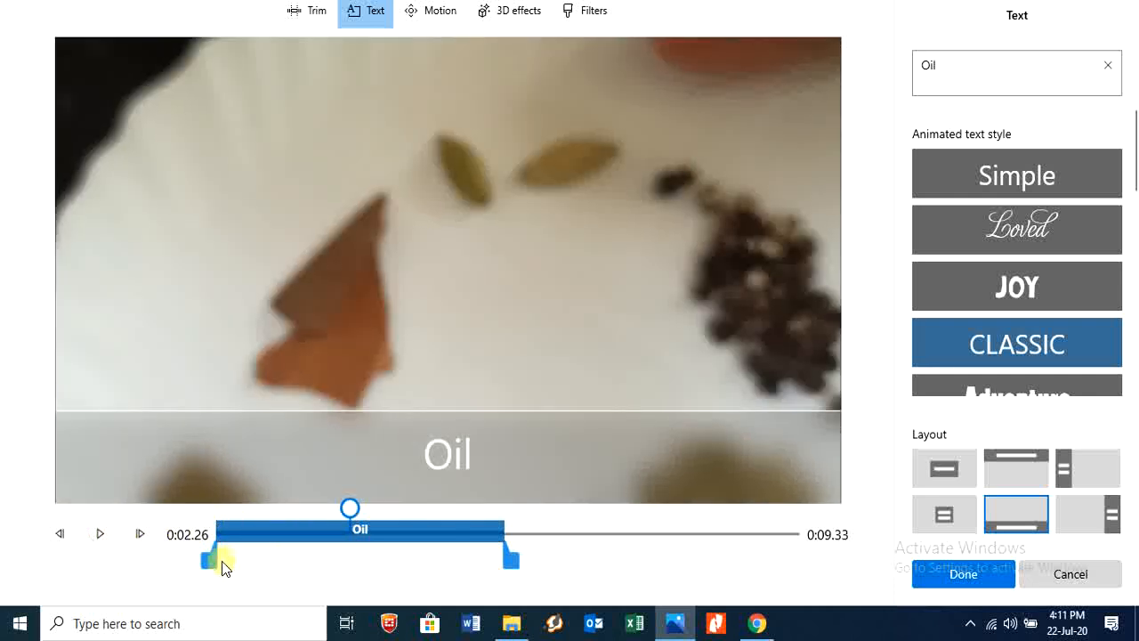
left_click_drag(214, 564, 354, 559)
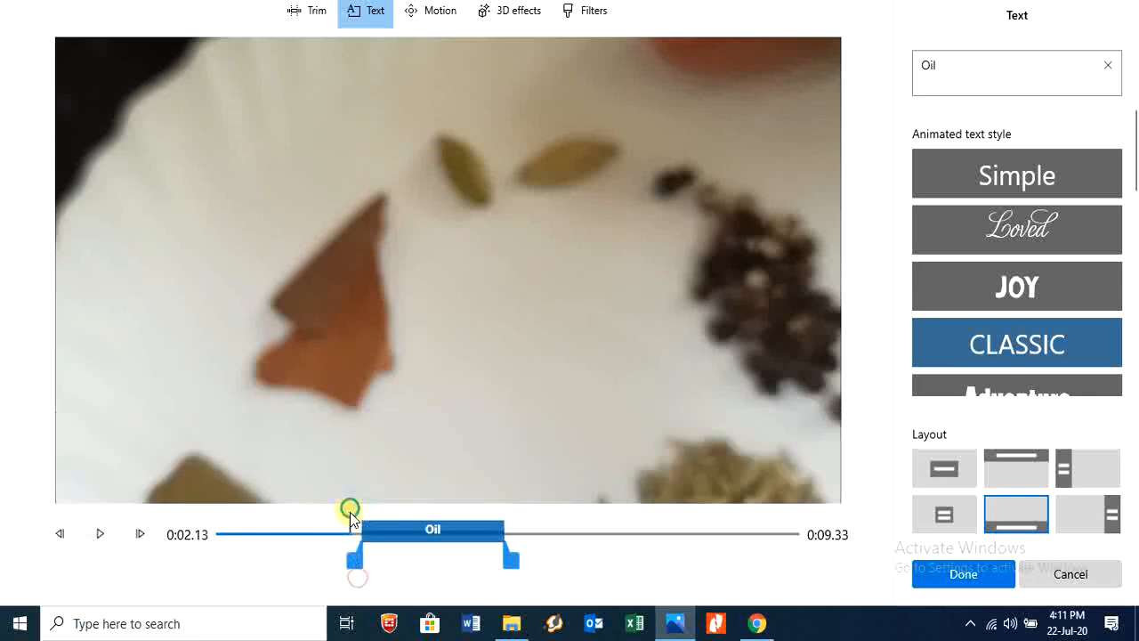
Move the "Oil" caption's start to 0:00.23, change its text to "Spices", check the clip past the caption's end and apply it.
left_click_drag(288, 509, 232, 525)
left_click_drag(354, 559, 225, 559)
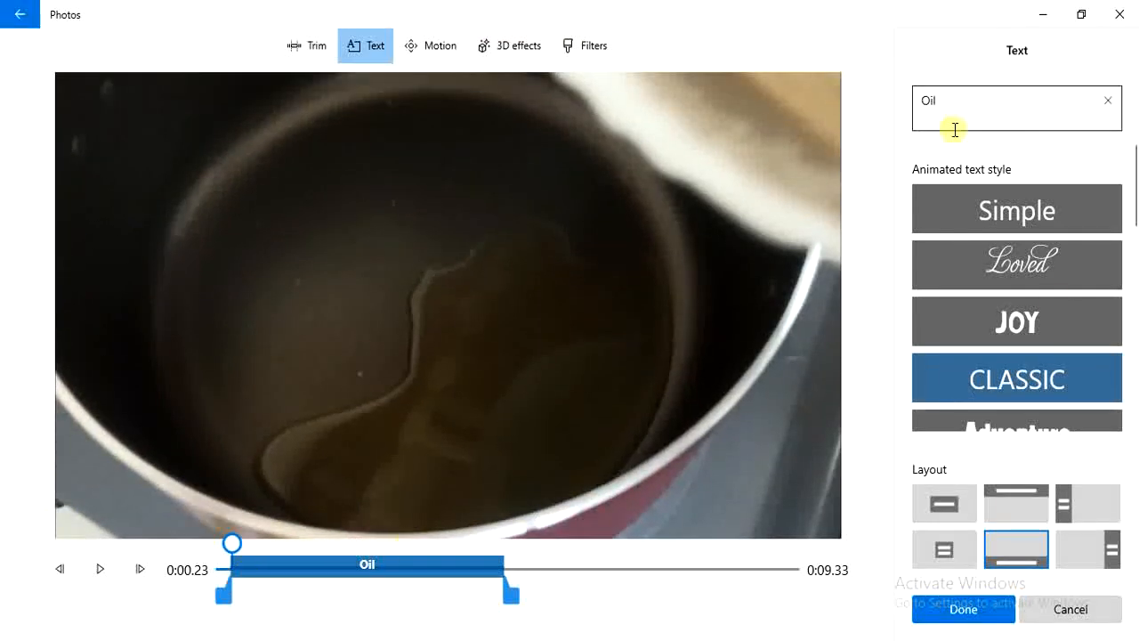
double_click(926, 100)
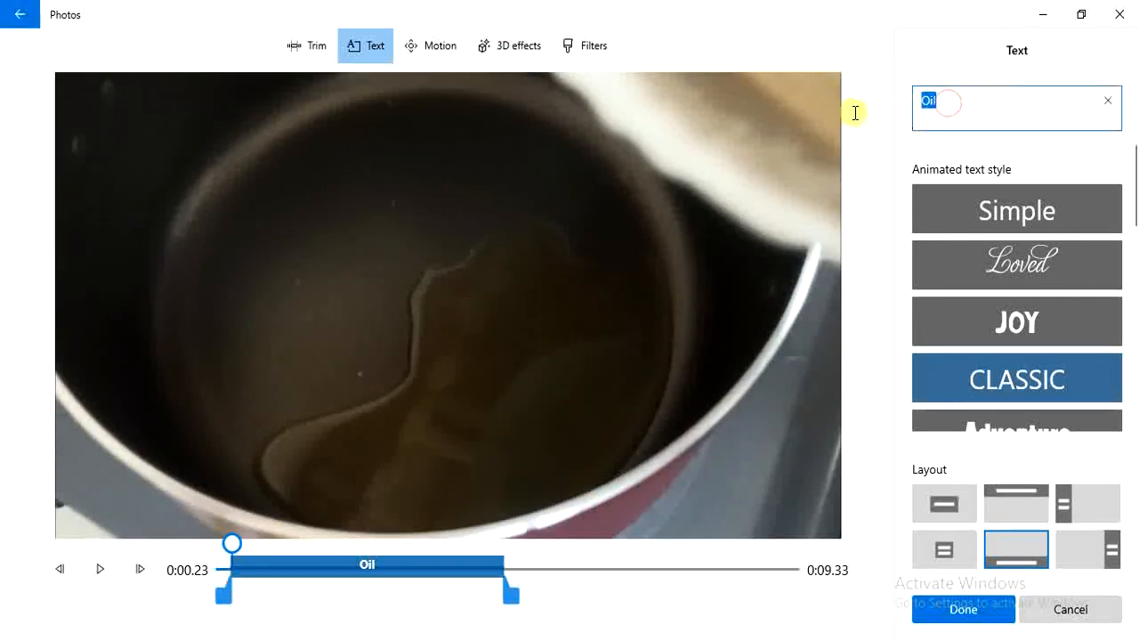
type("Sice")
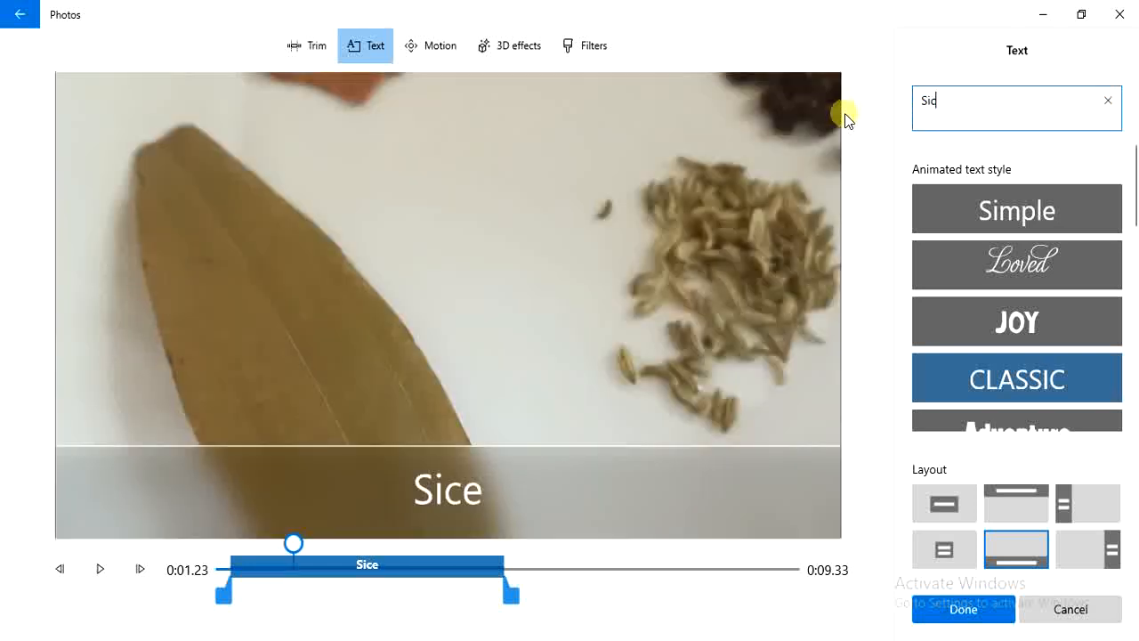
key("BackSpace")
key("BackSpace")
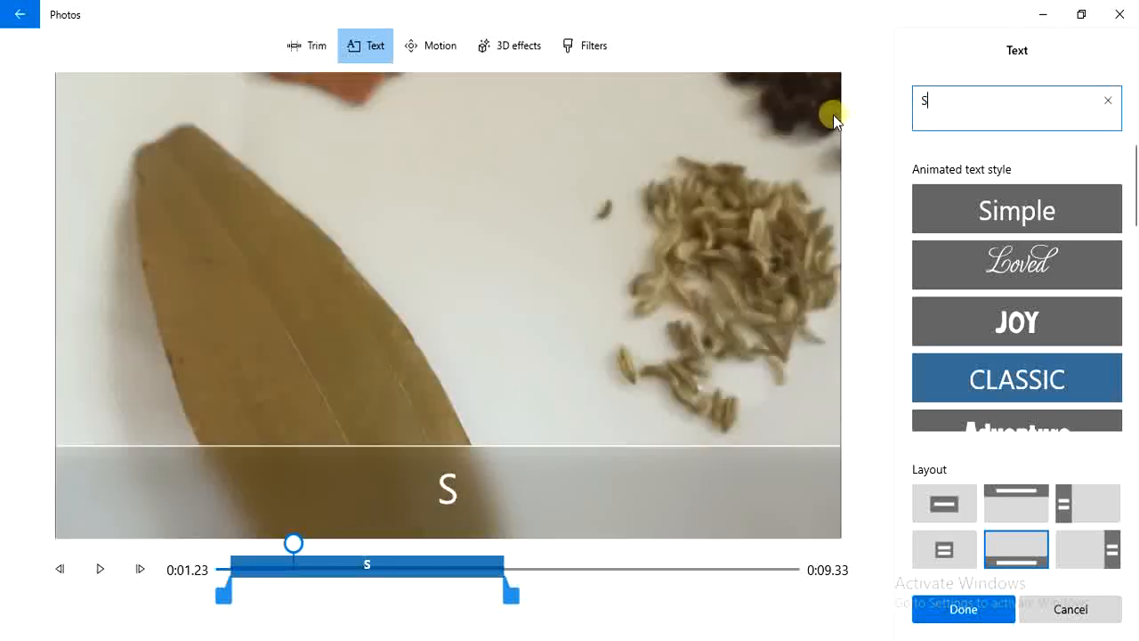
type("pices")
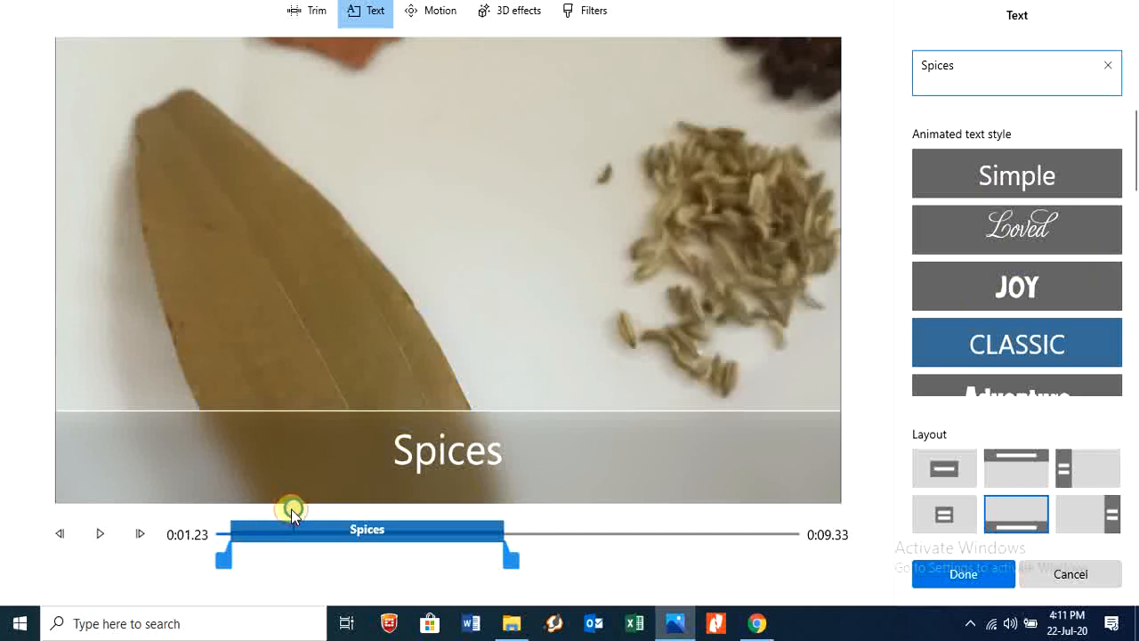
left_click_drag(291, 509, 538, 509)
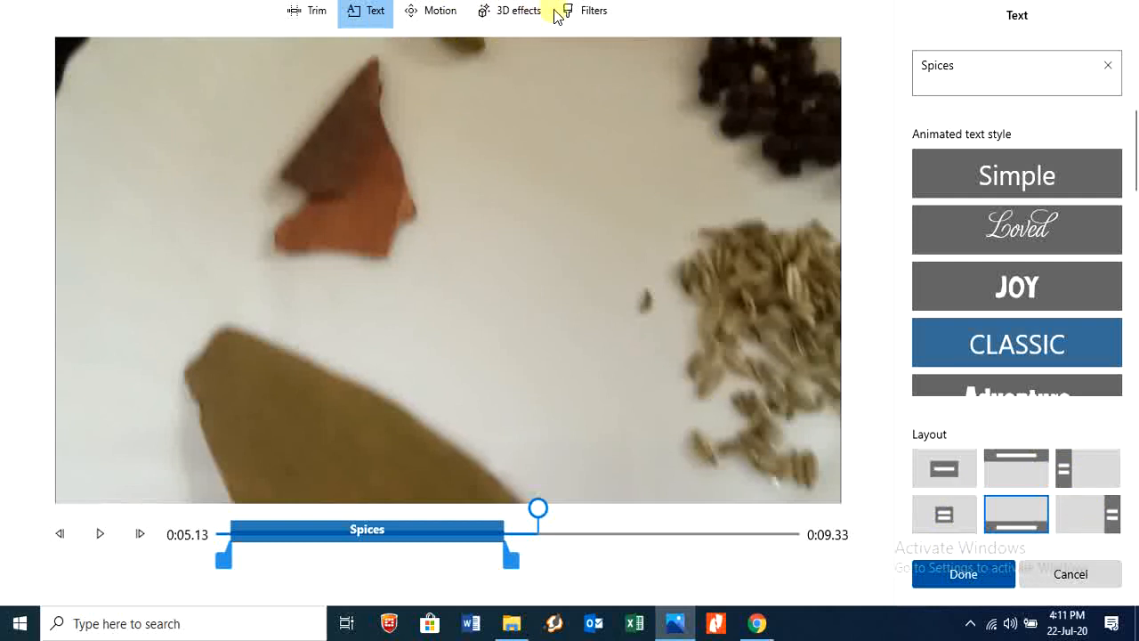
left_click(943, 573)
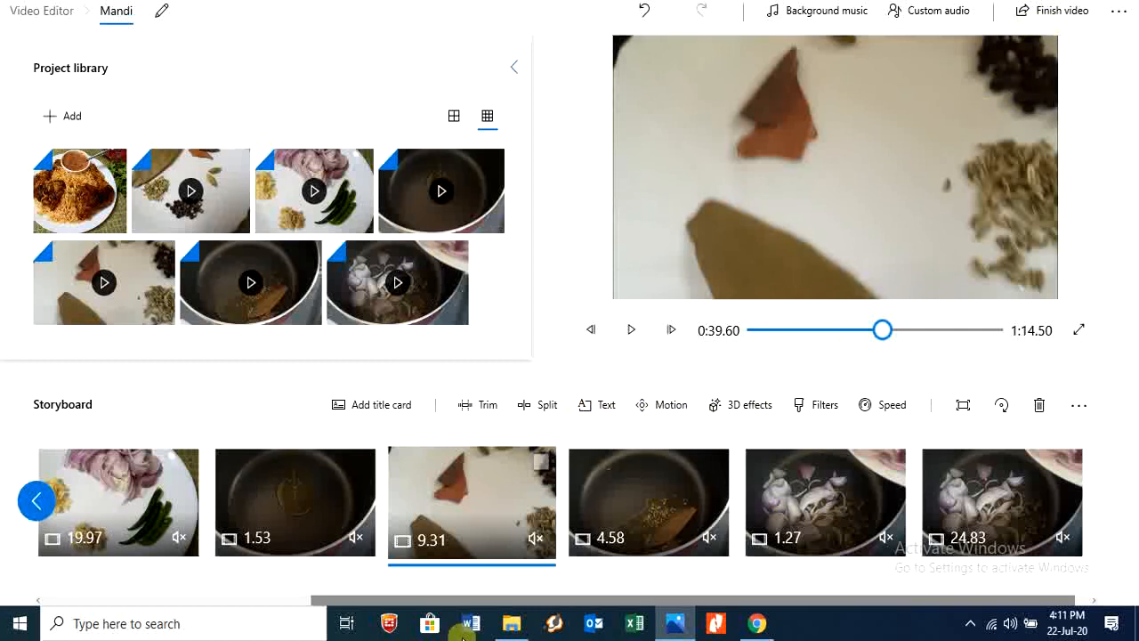
Speed up the 10.94-second whole-spices plate clip near the storyboard's beginning so that it lasts 1.4 seconds.
left_click_drag(469, 603, 374, 596)
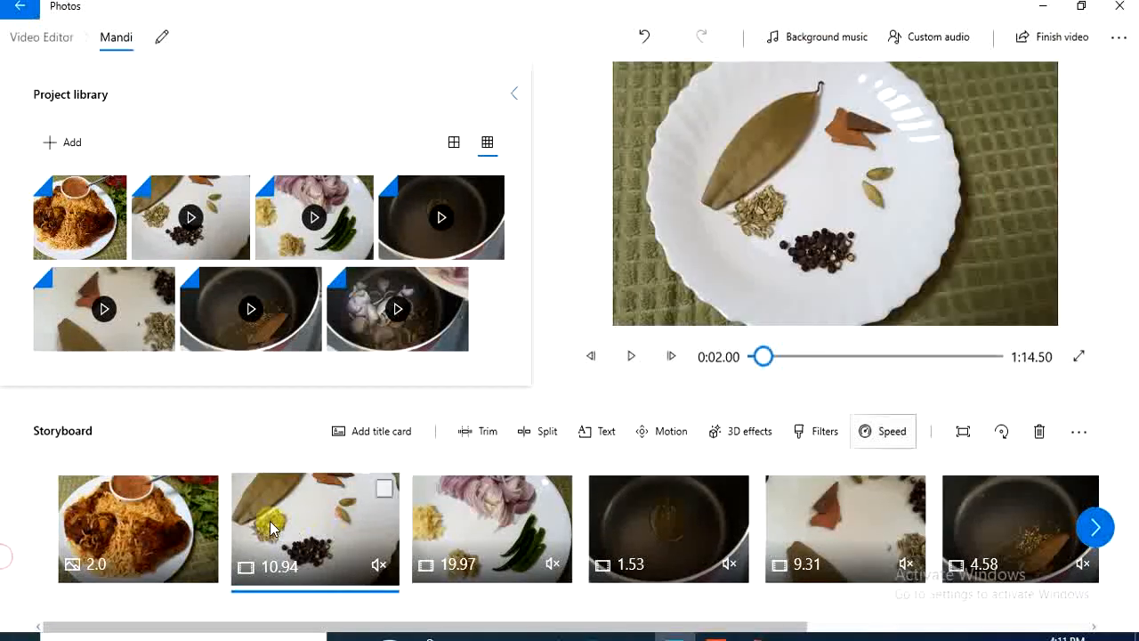
left_click(899, 432)
mouse_move(945, 366)
left_mouse_down()
mouse_move(965, 372)
mouse_move(953, 368)
left_mouse_up()
left_click(372, 535)
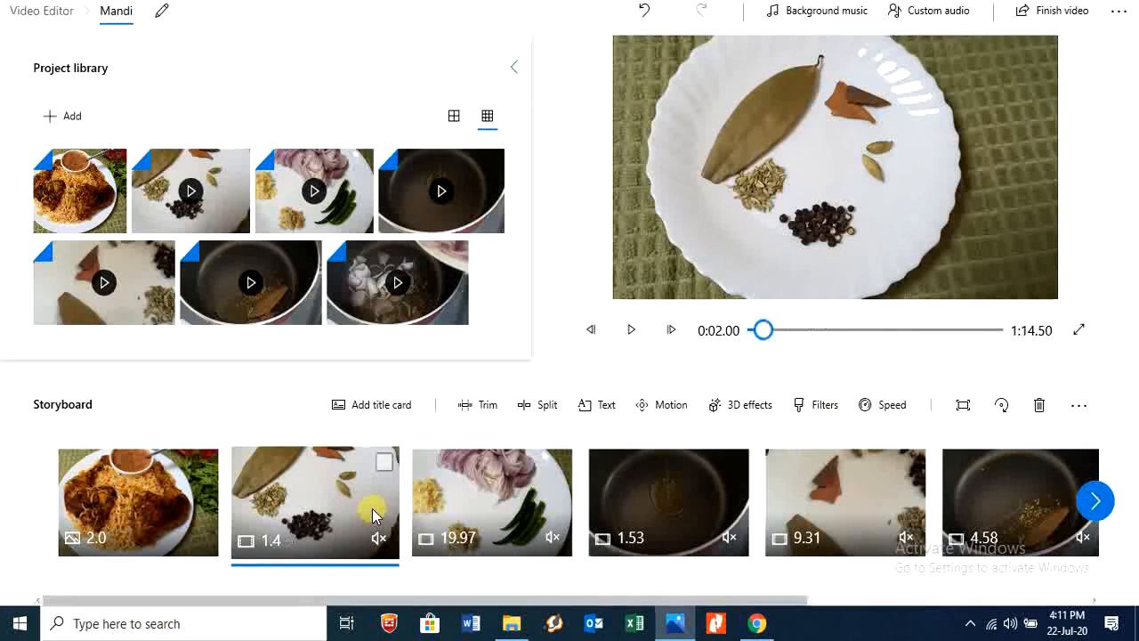
Speed up the 19.97-second onion and chilli plate clip so that it lasts 2.5 seconds.
left_click(466, 518)
left_click(874, 405)
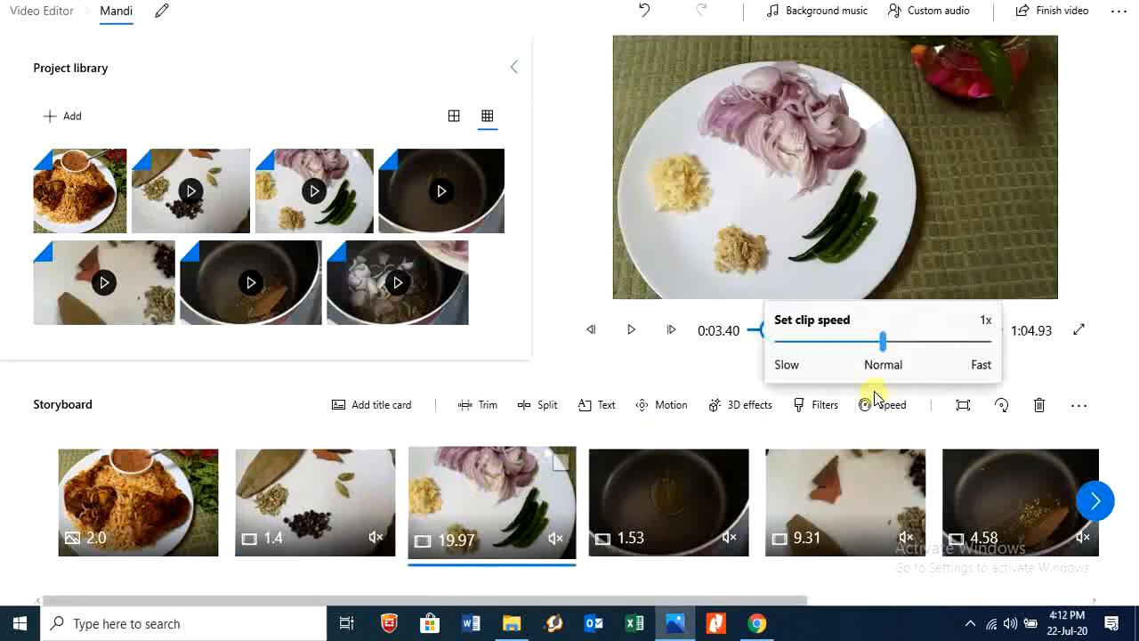
left_click(953, 342)
left_click(766, 440)
Set the speed of the 9.31-second clip captioned "Spices" to 4x.
left_click(878, 502)
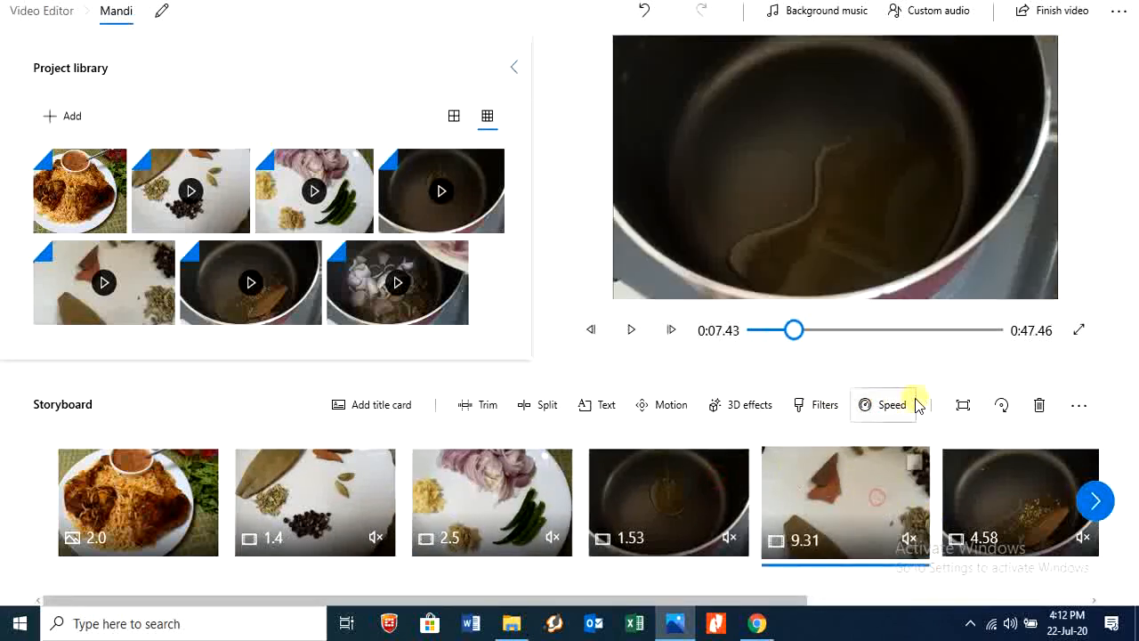
left_click(892, 405)
left_click(942, 342)
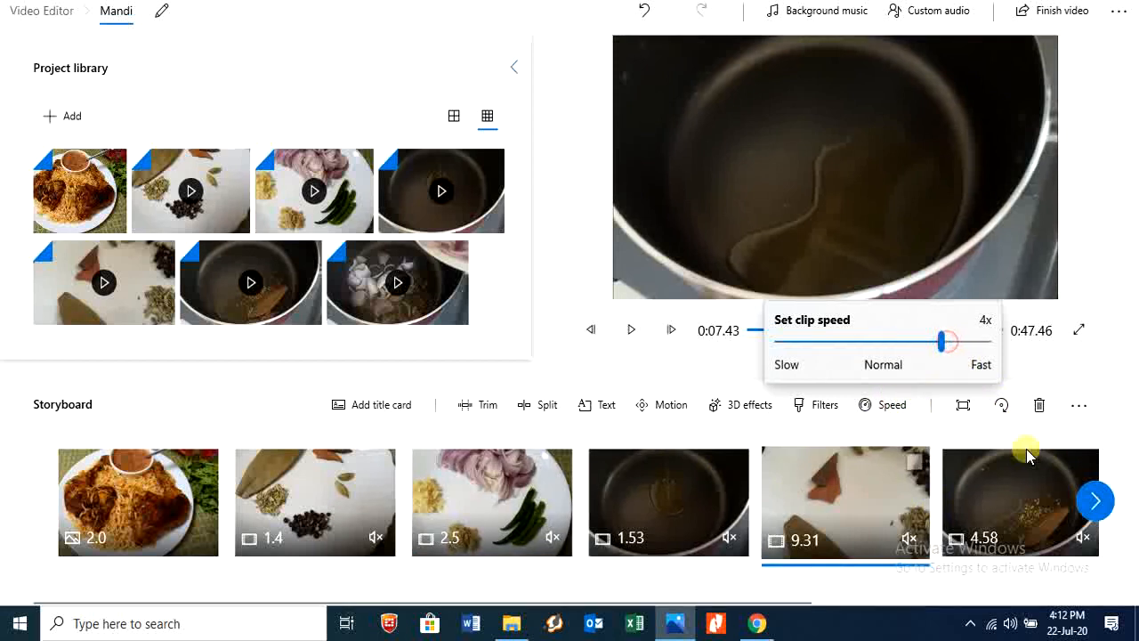
left_click(888, 480)
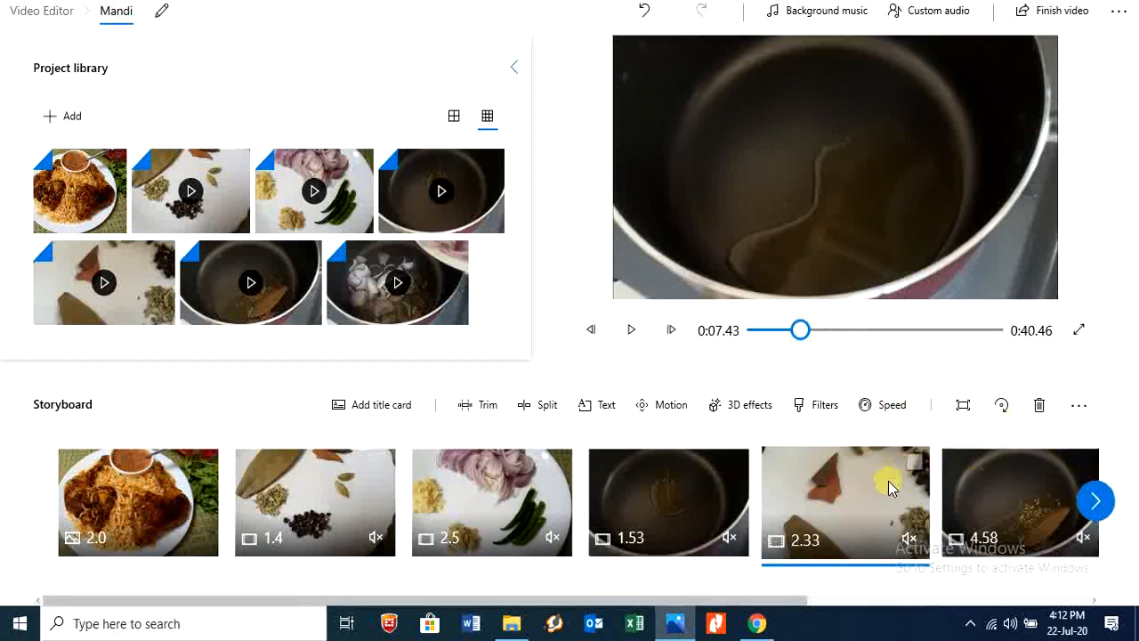
Play from the oil-pouring clip into the sped-up "Spices" clip and pause.
left_click(1095, 500)
left_click(280, 505)
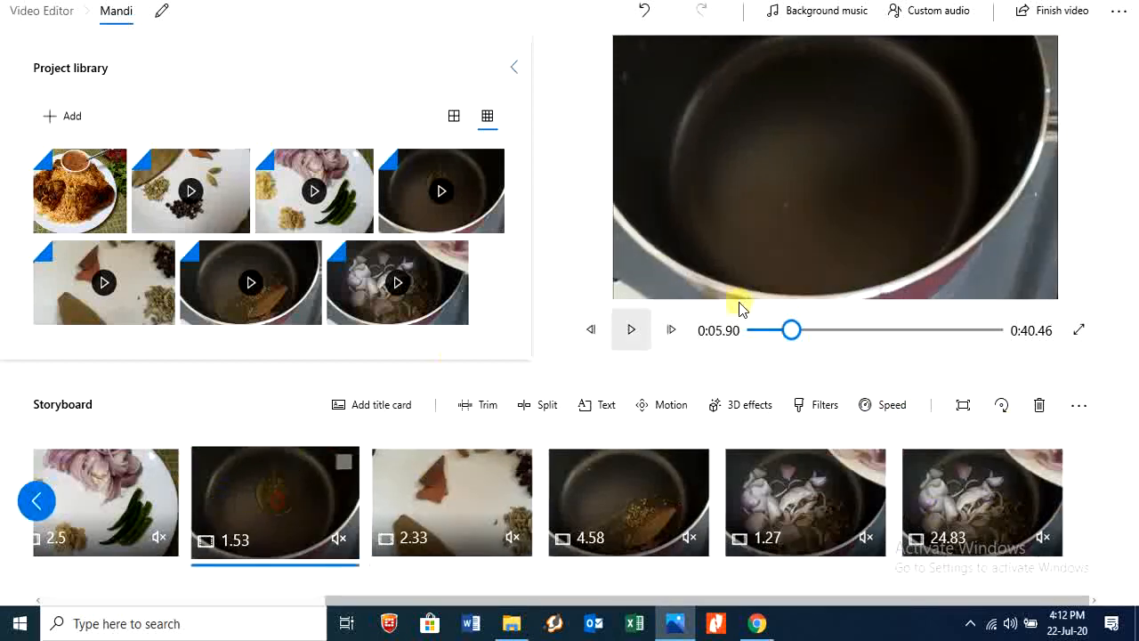
left_click(634, 336)
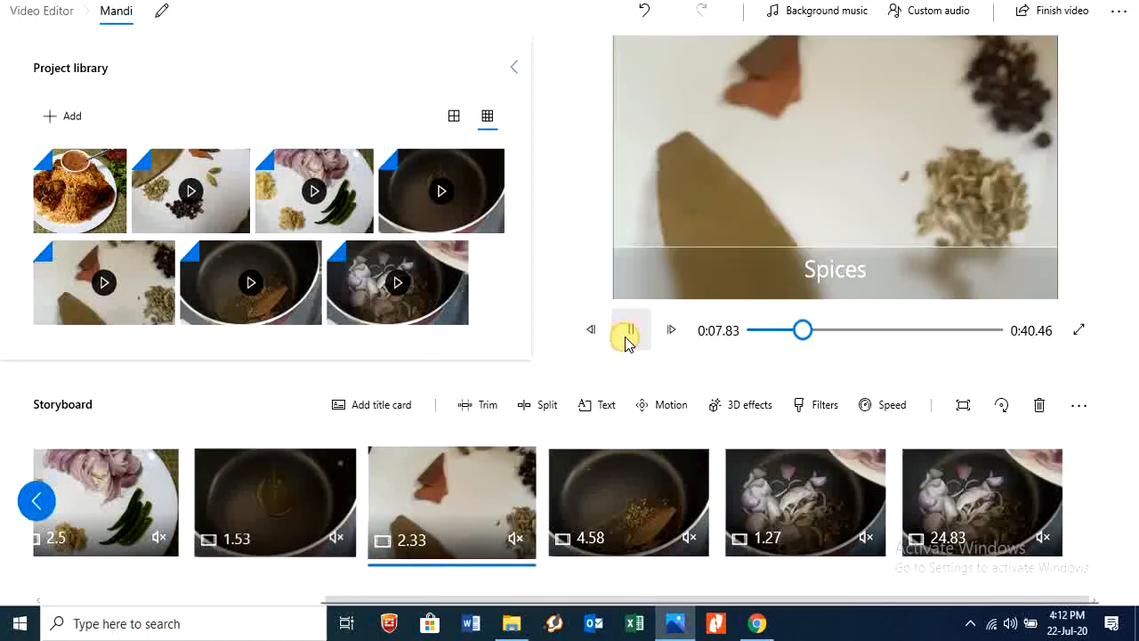
left_click(628, 334)
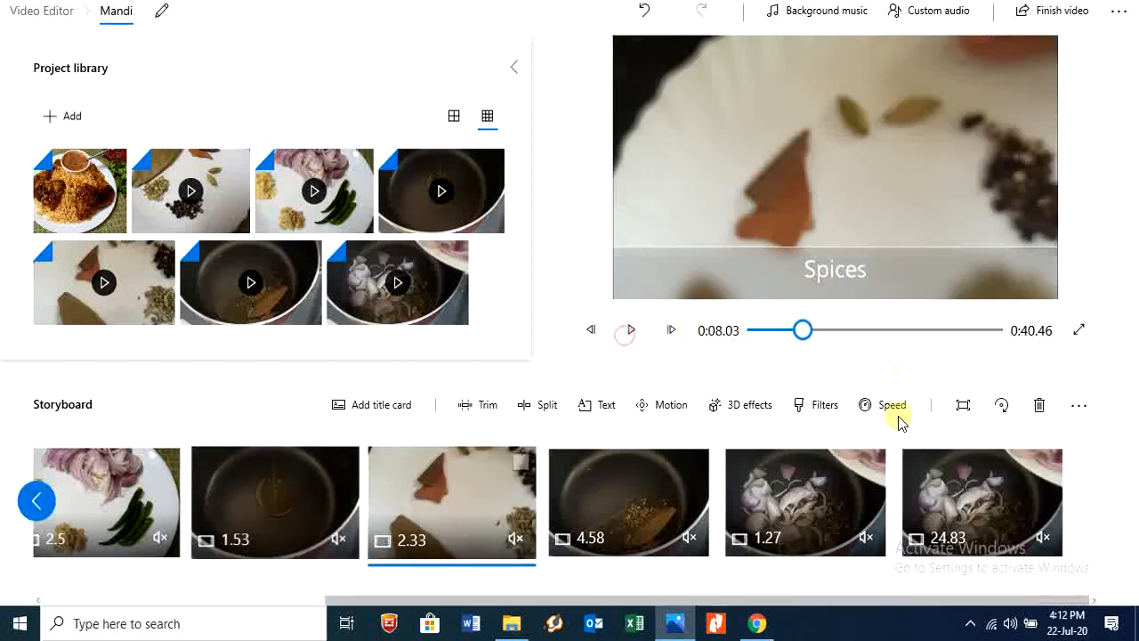
Try slowing the 1.53-second oil-pouring clip down to 49.07 seconds and preview its playback.
left_click(305, 485)
left_click(903, 414)
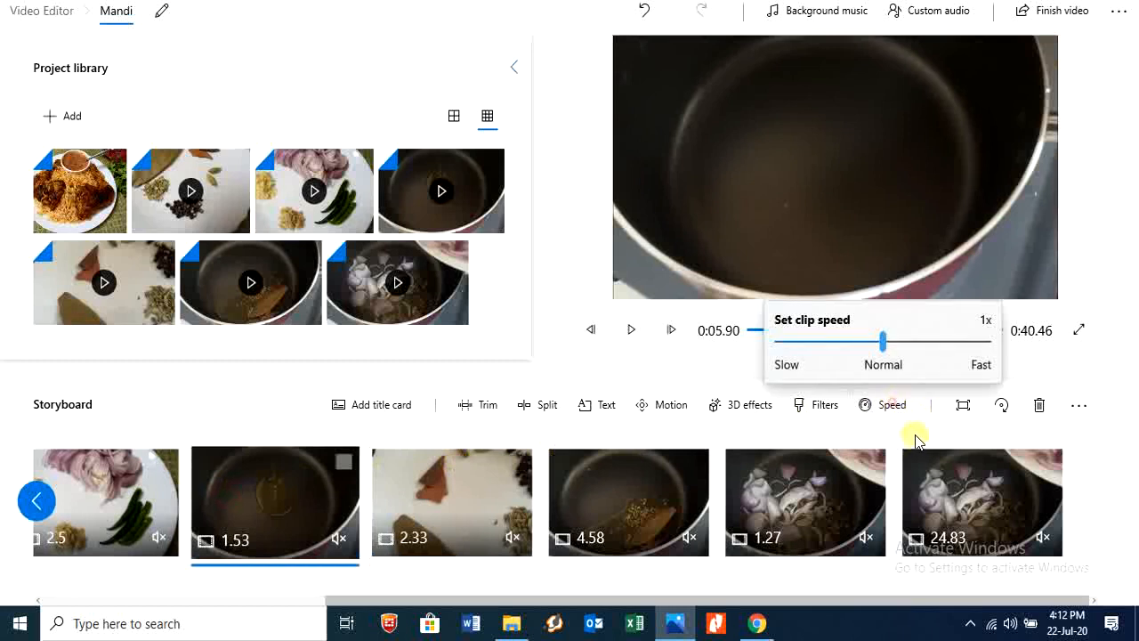
left_click(848, 343)
left_click_drag(848, 344, 789, 343)
left_click(297, 476)
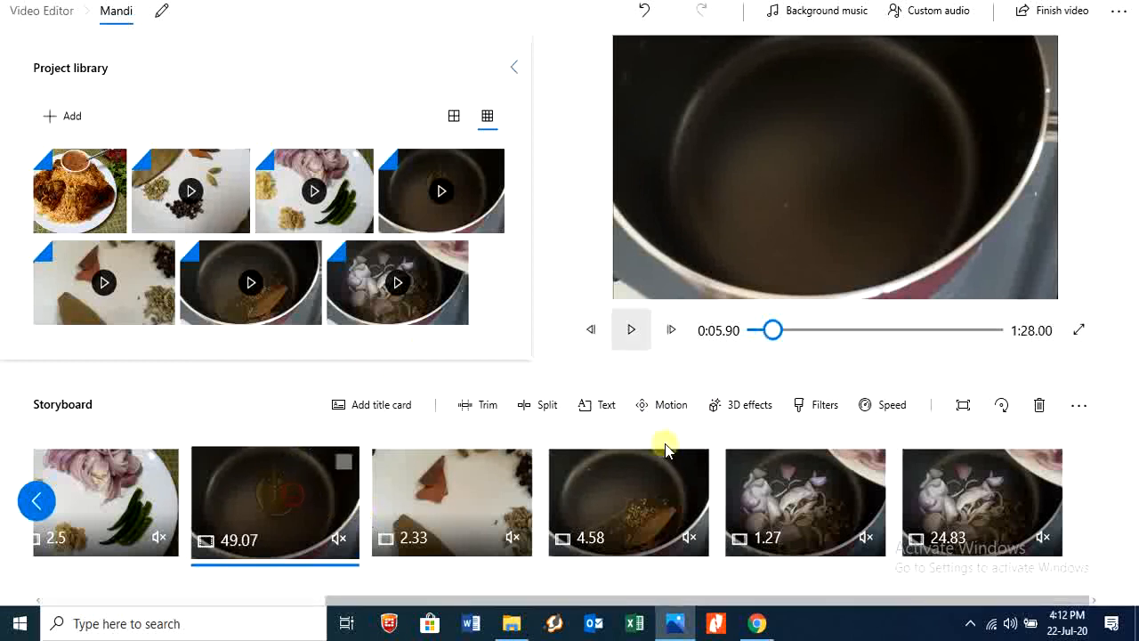
left_click(633, 331)
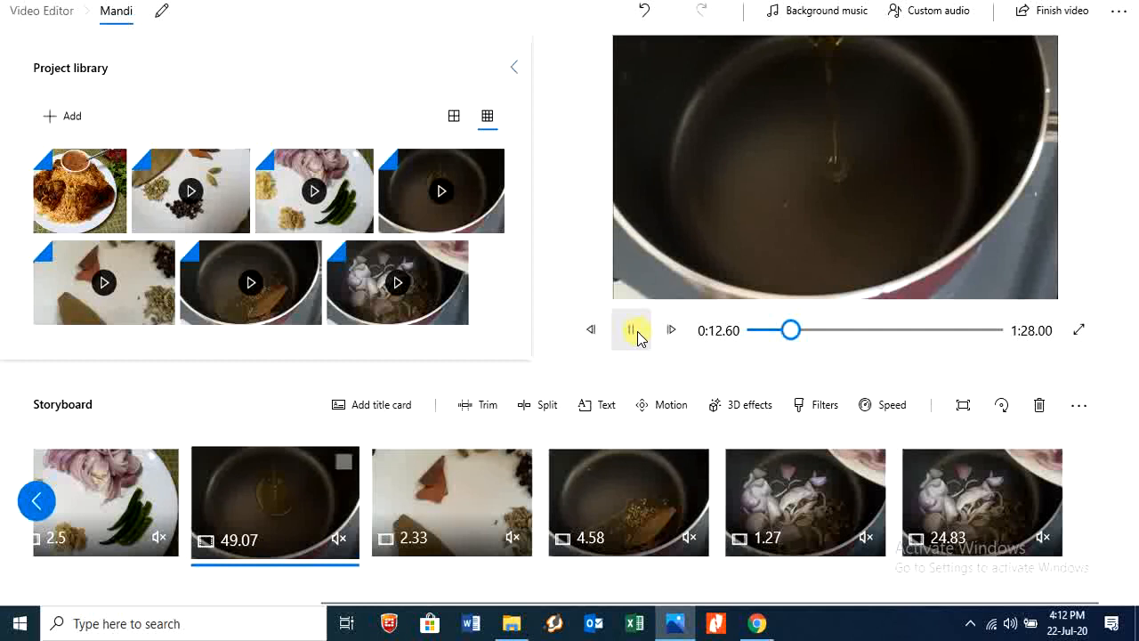
left_click(632, 331)
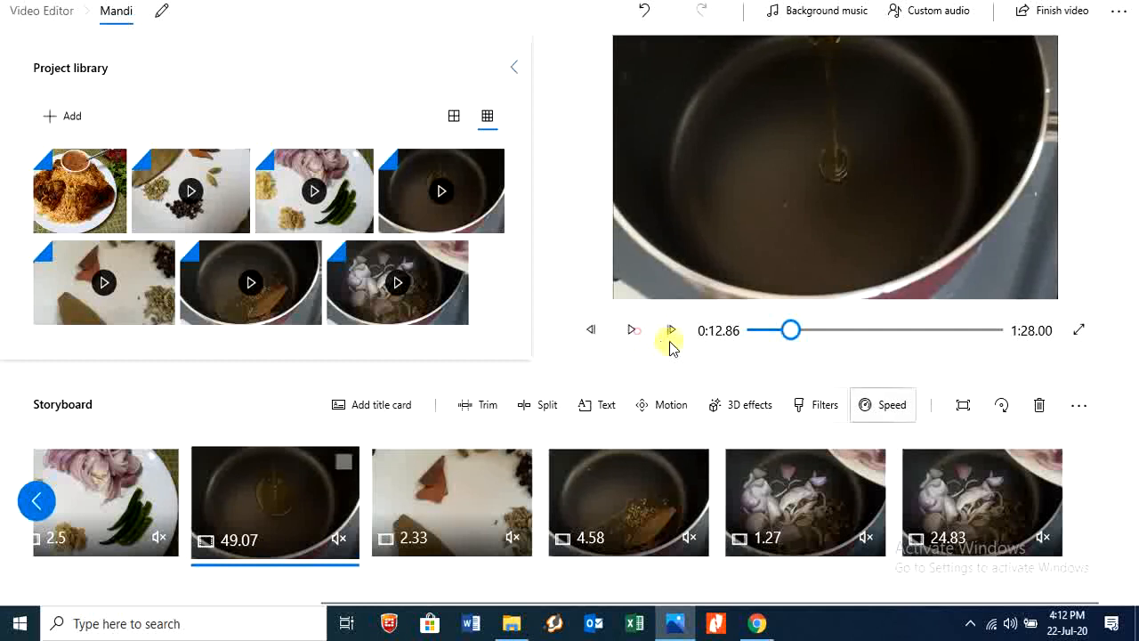
Set the oil-pouring clip's speed to 0.25x.
left_click(864, 405)
left_click(821, 343)
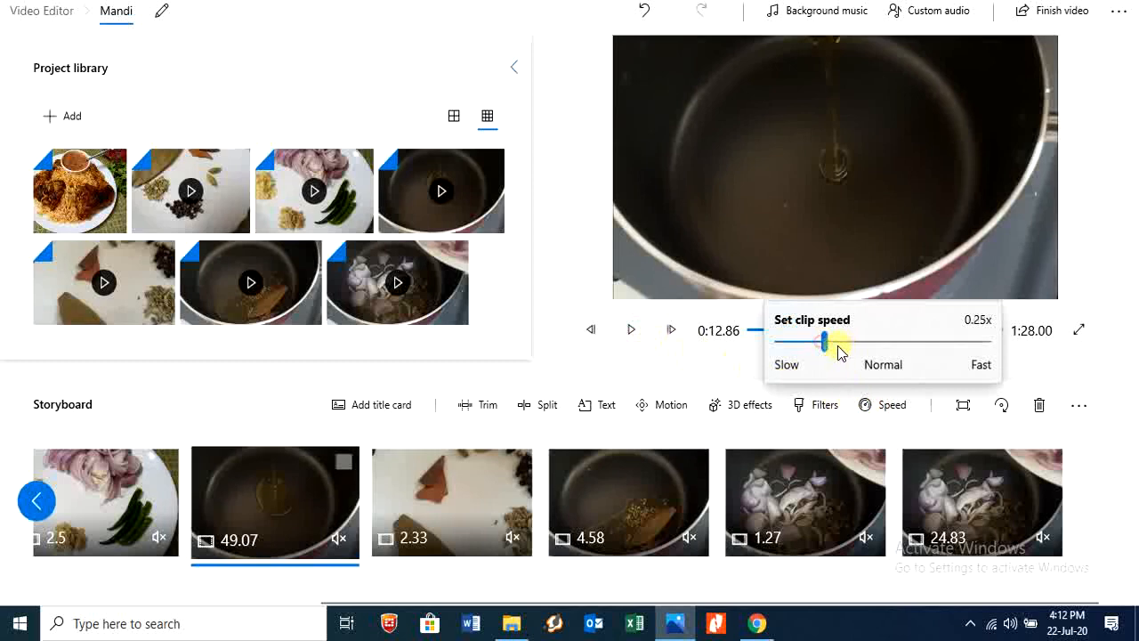
left_click(293, 465)
Play the video from the onion and chilli plate clip through the retimed oil and spice clips.
left_click(138, 516)
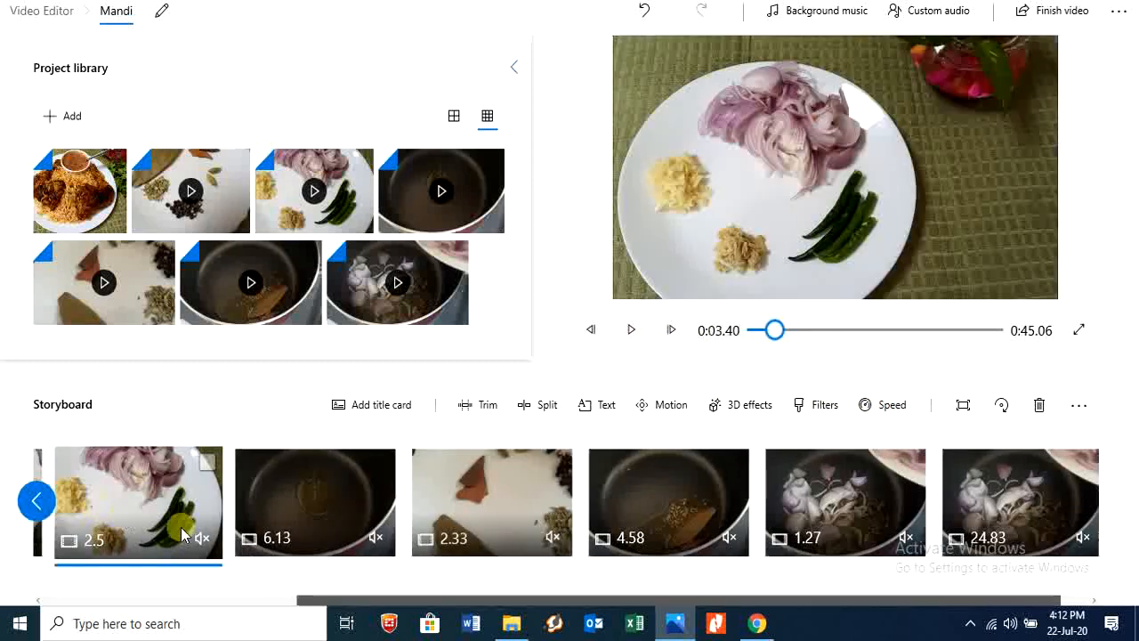
left_click_drag(476, 601, 195, 601)
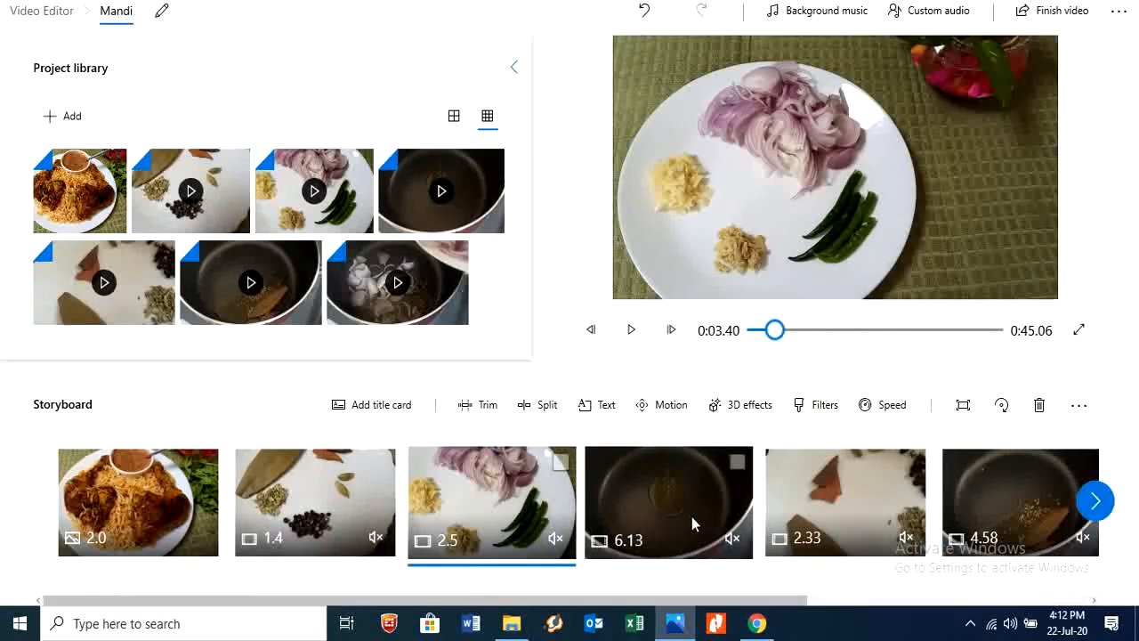
left_click(631, 330)
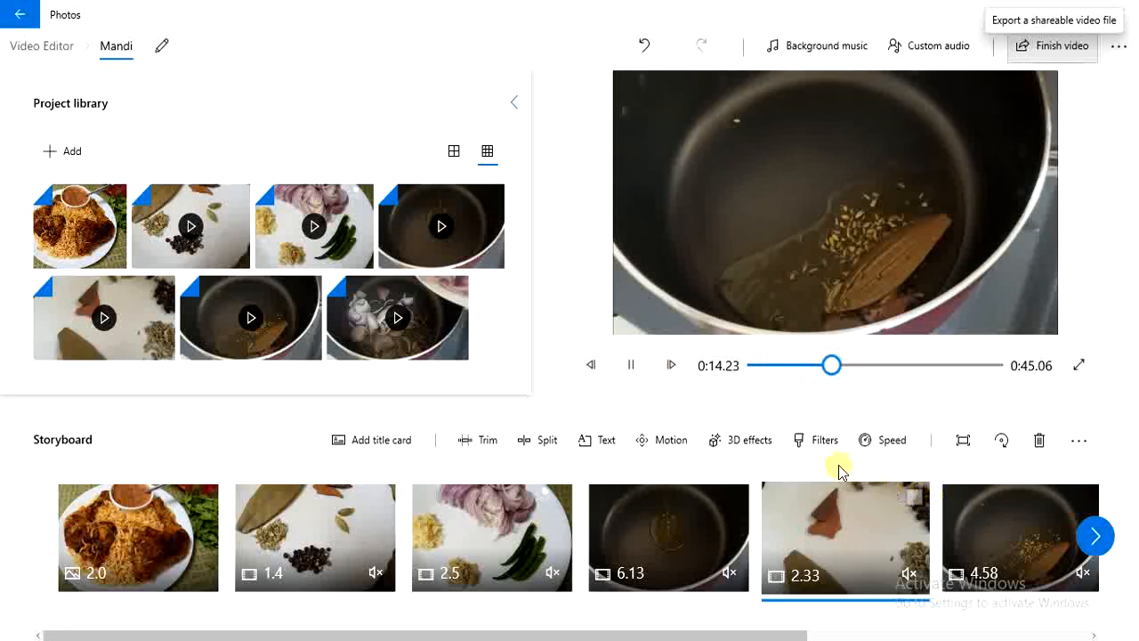
Finish the video and start its export at High 1080p quality.
left_click(1054, 62)
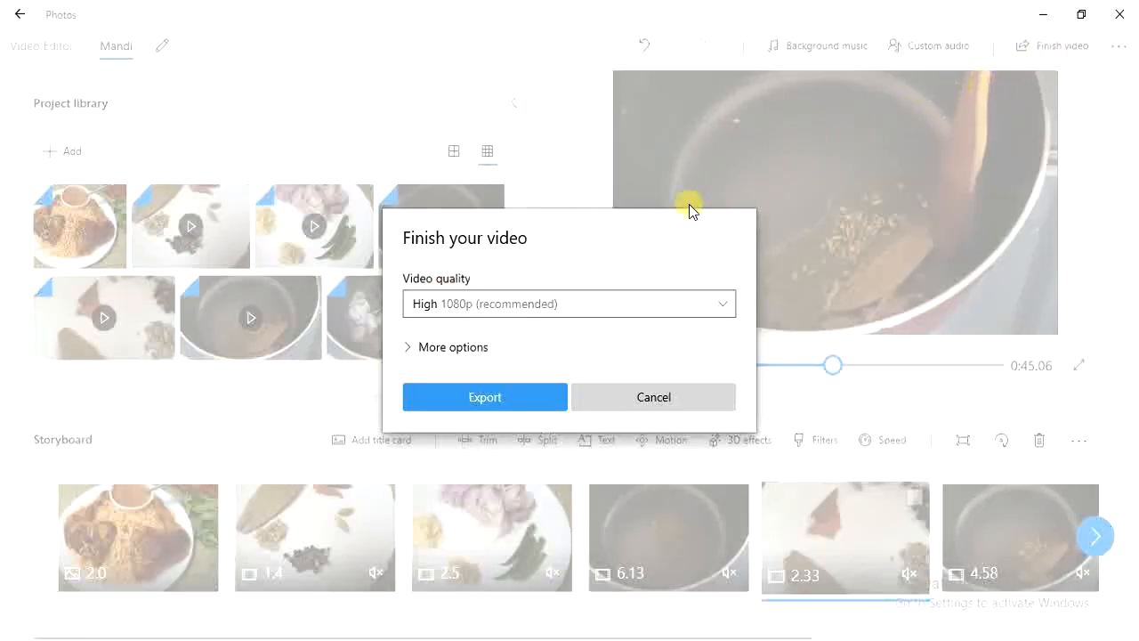
left_click(525, 396)
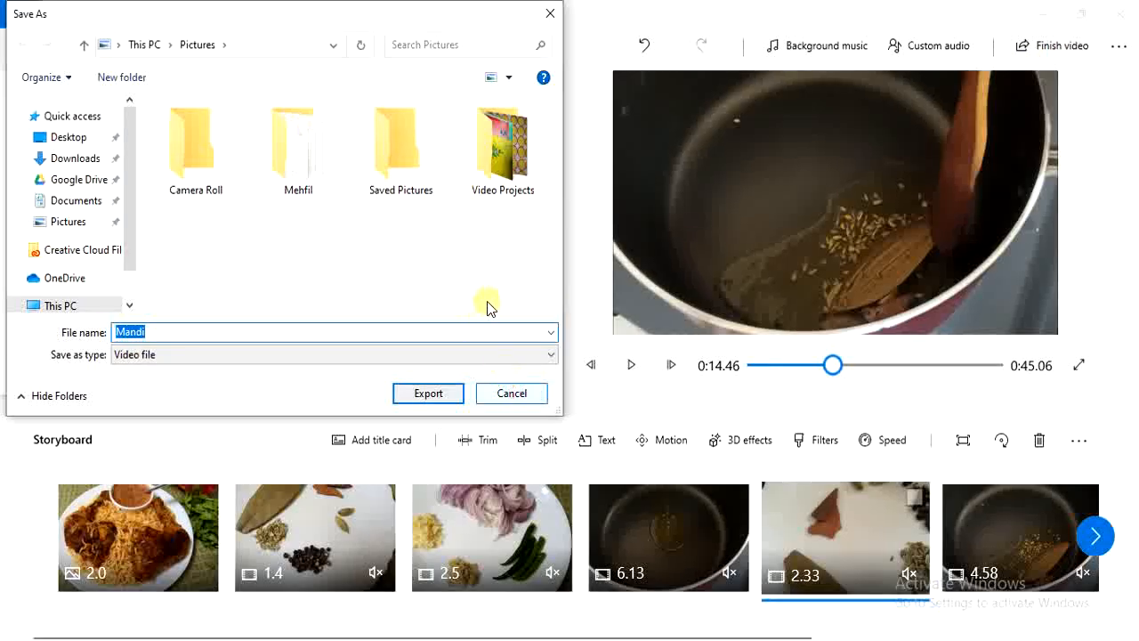